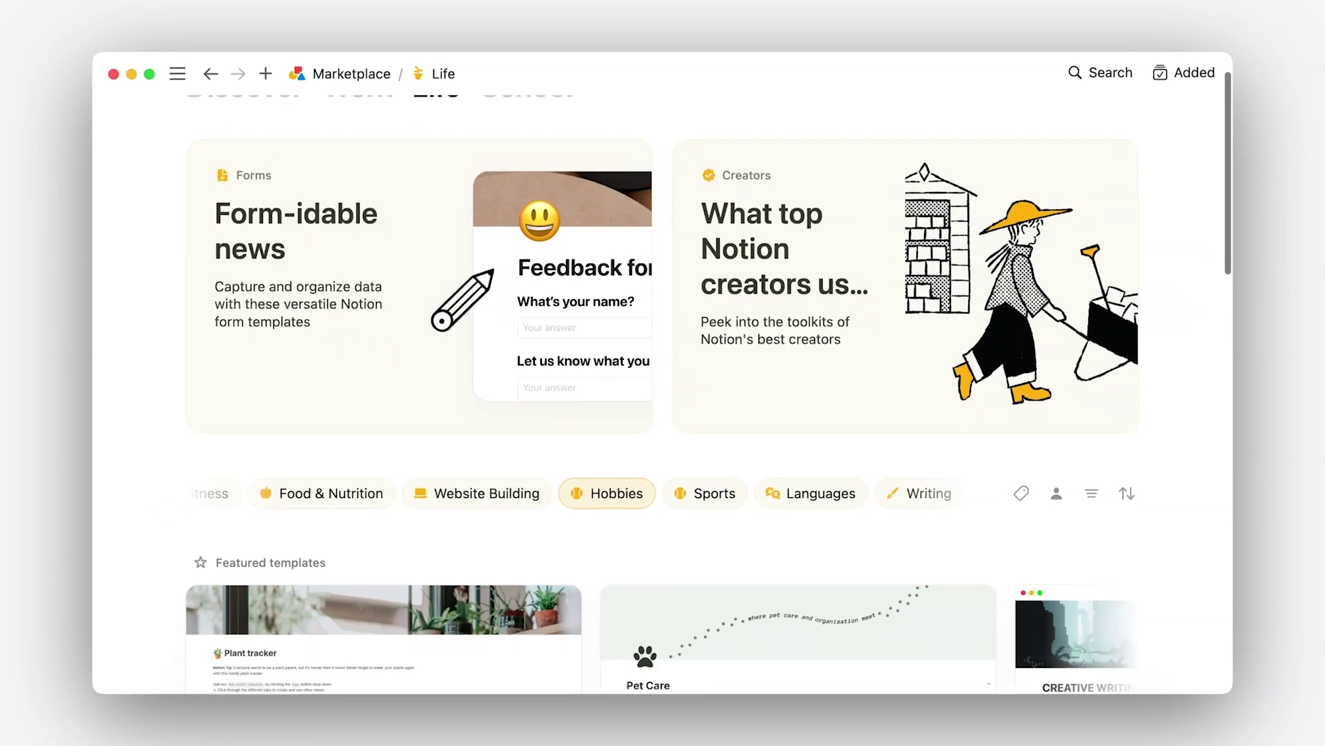
# Scroll down the Life category page to the Featured templates row
pyautogui.scroll(-3, 663, 387)
pyautogui.scroll(-5, 163, 508)
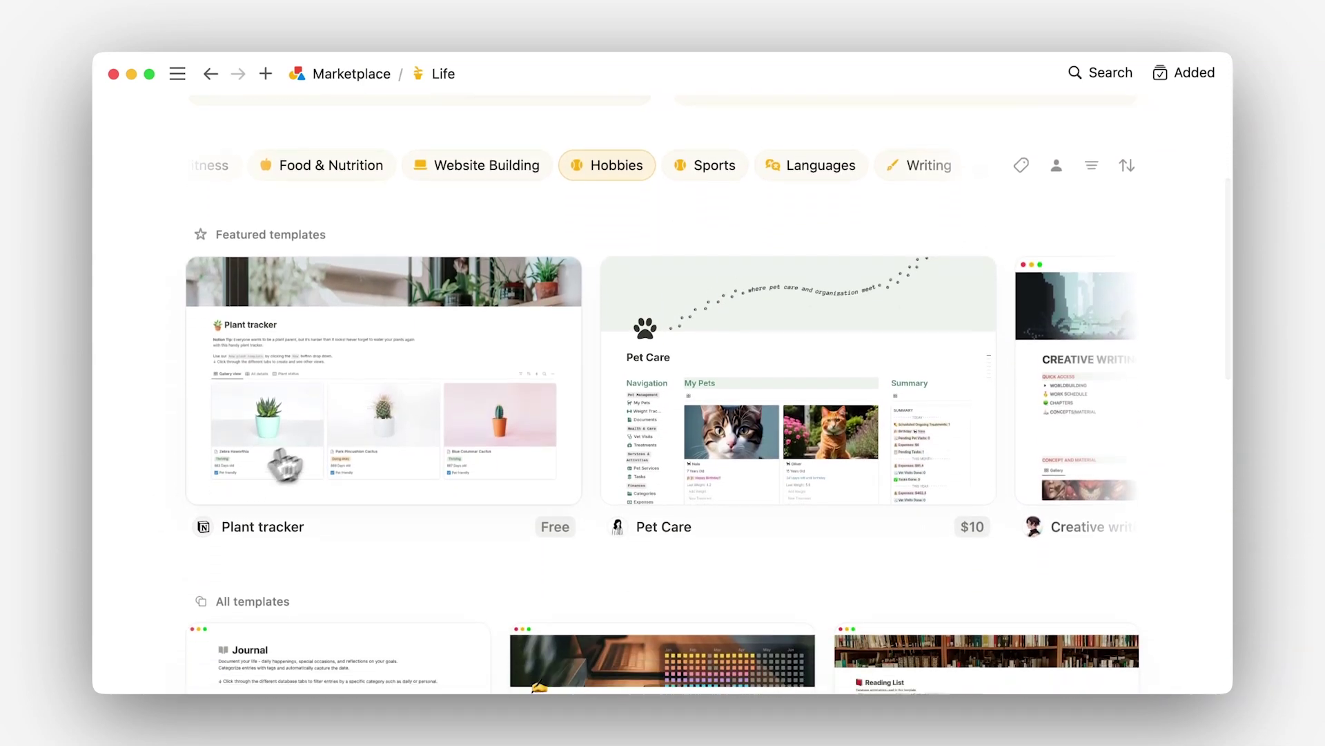
# Open the Plant tracker template card and scroll through its description
pyautogui.click(343, 429)
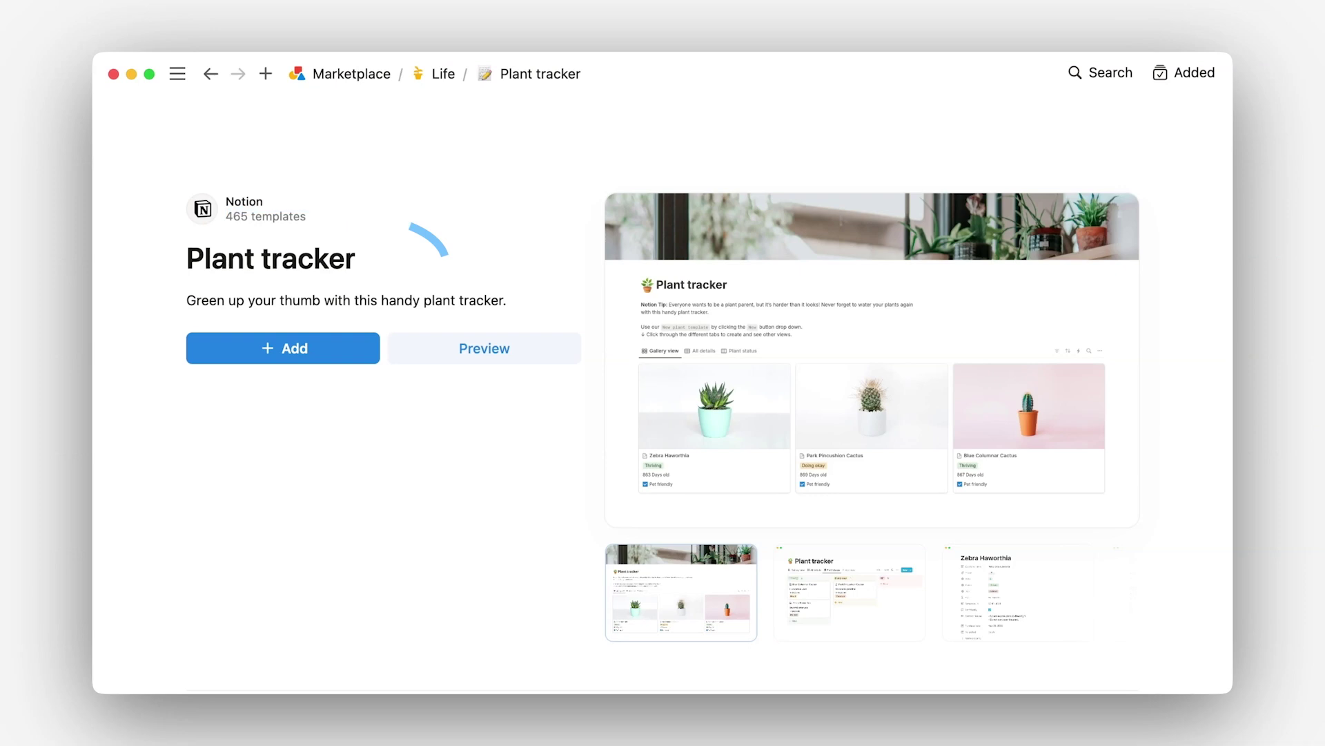
pyautogui.scroll(-3, 663, 380)
pyautogui.scroll(-6, 662, 379)
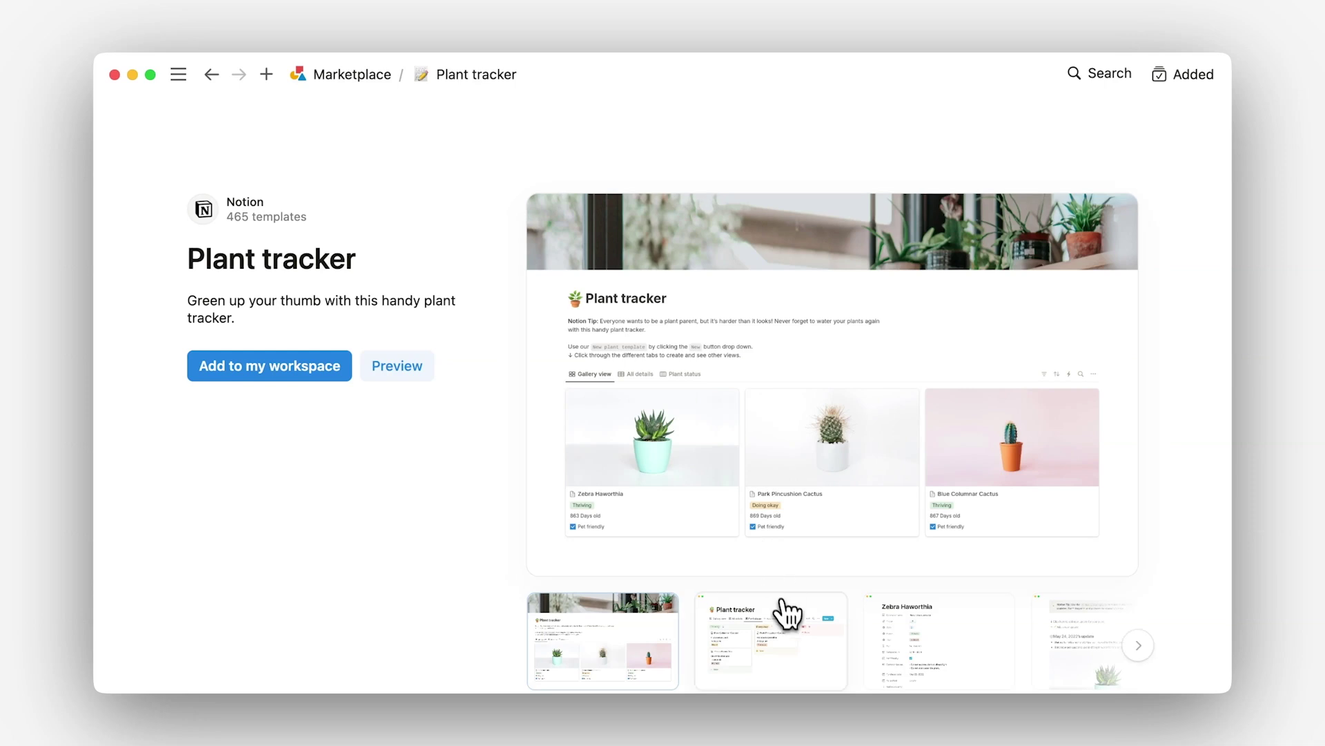
# Browse the Plant tracker preview images, then play the Notes Dashboard preview video
pyautogui.click(784, 611)
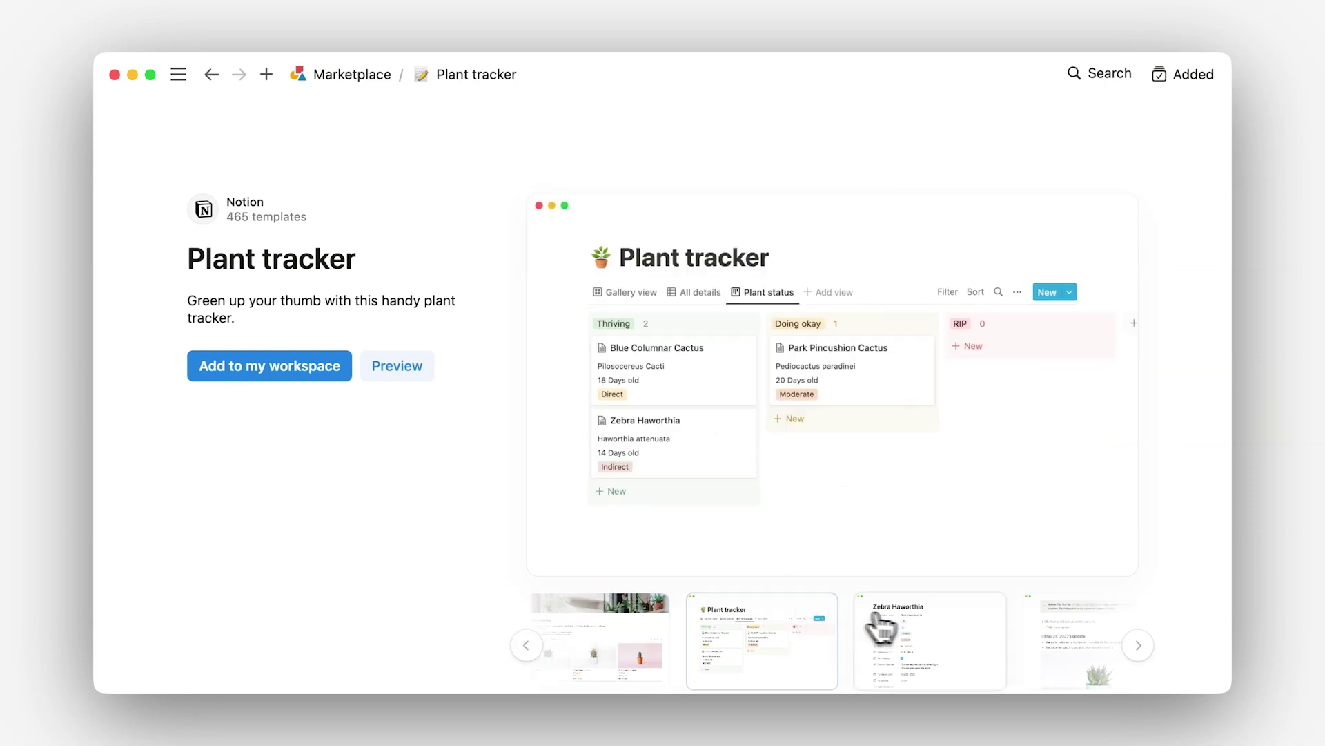
pyautogui.click(908, 616)
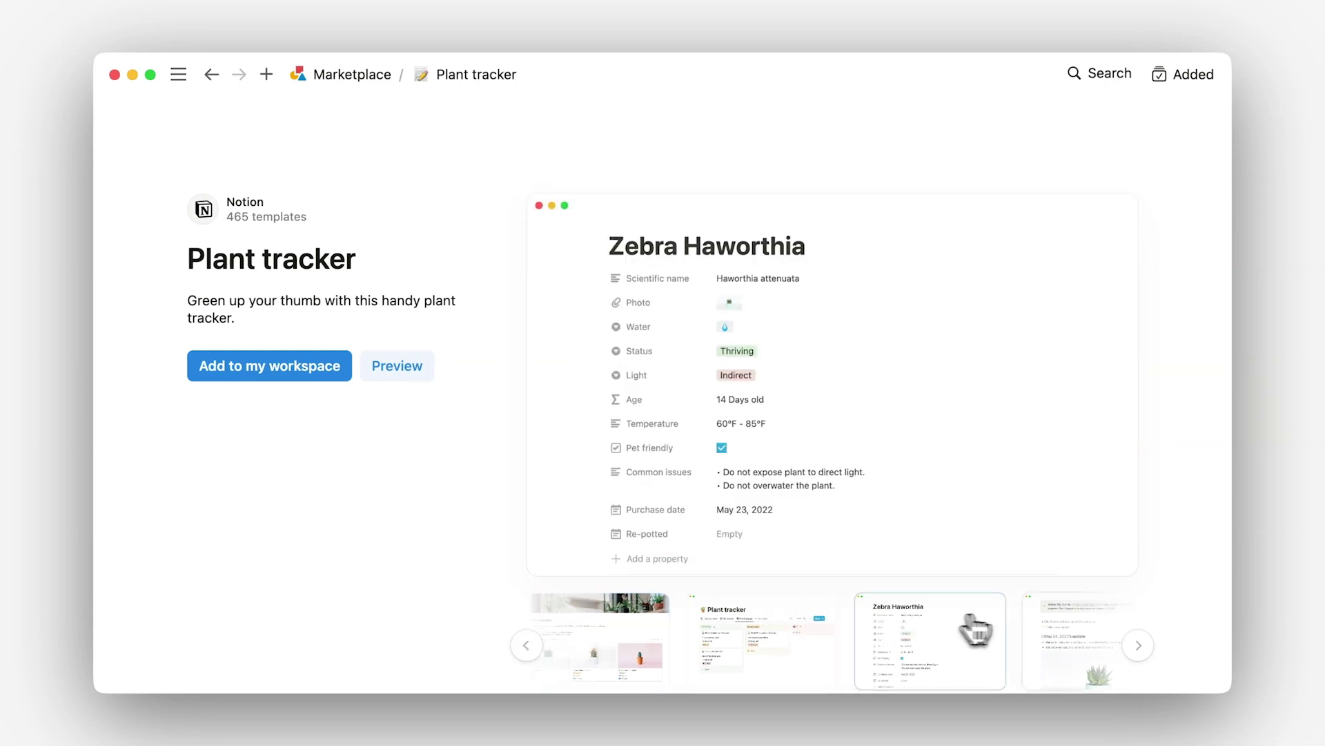
pyautogui.click(1067, 623)
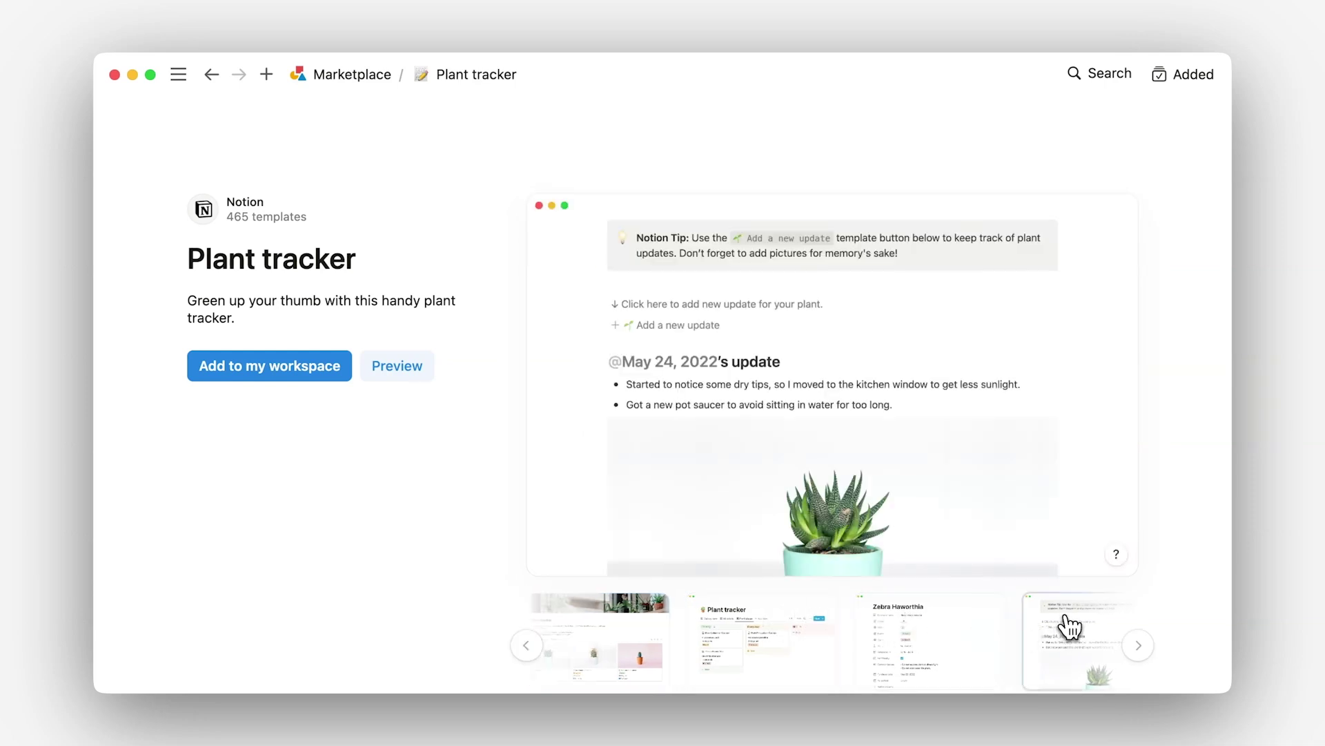
pyautogui.click(1138, 647)
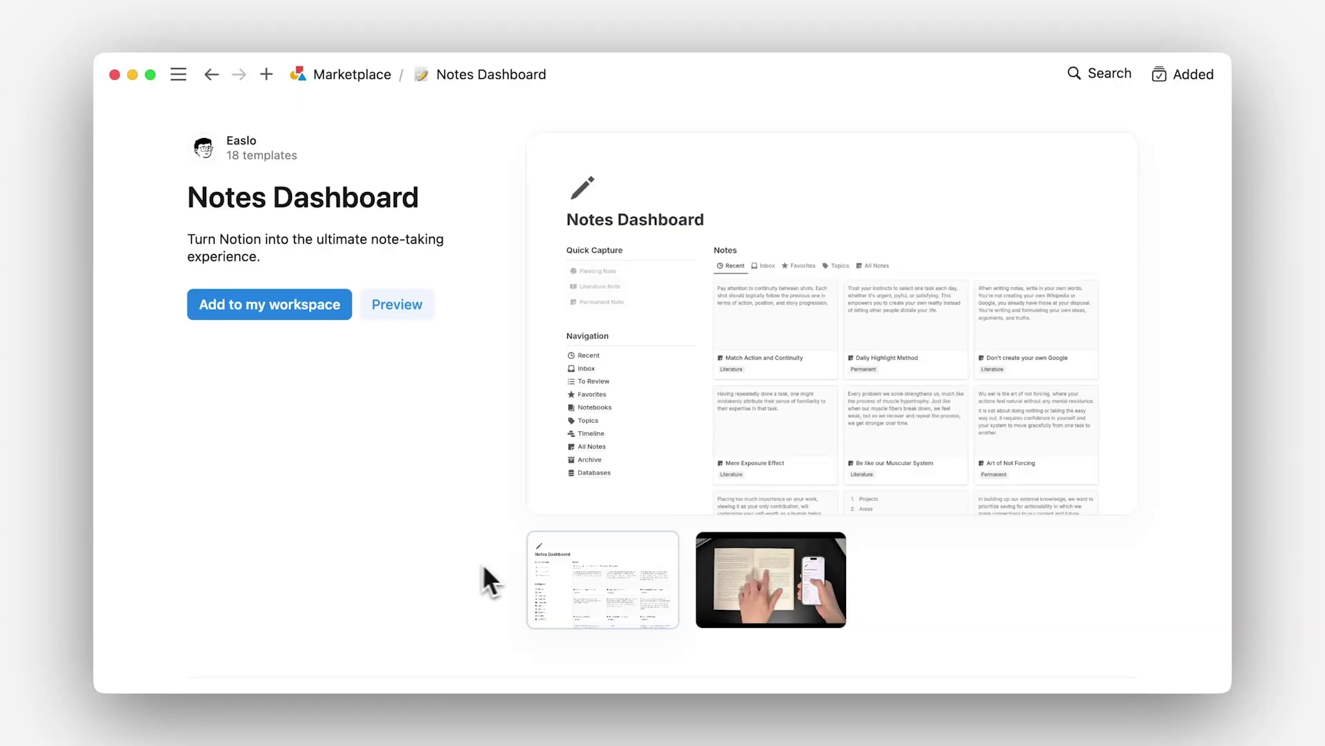
pyautogui.click(776, 586)
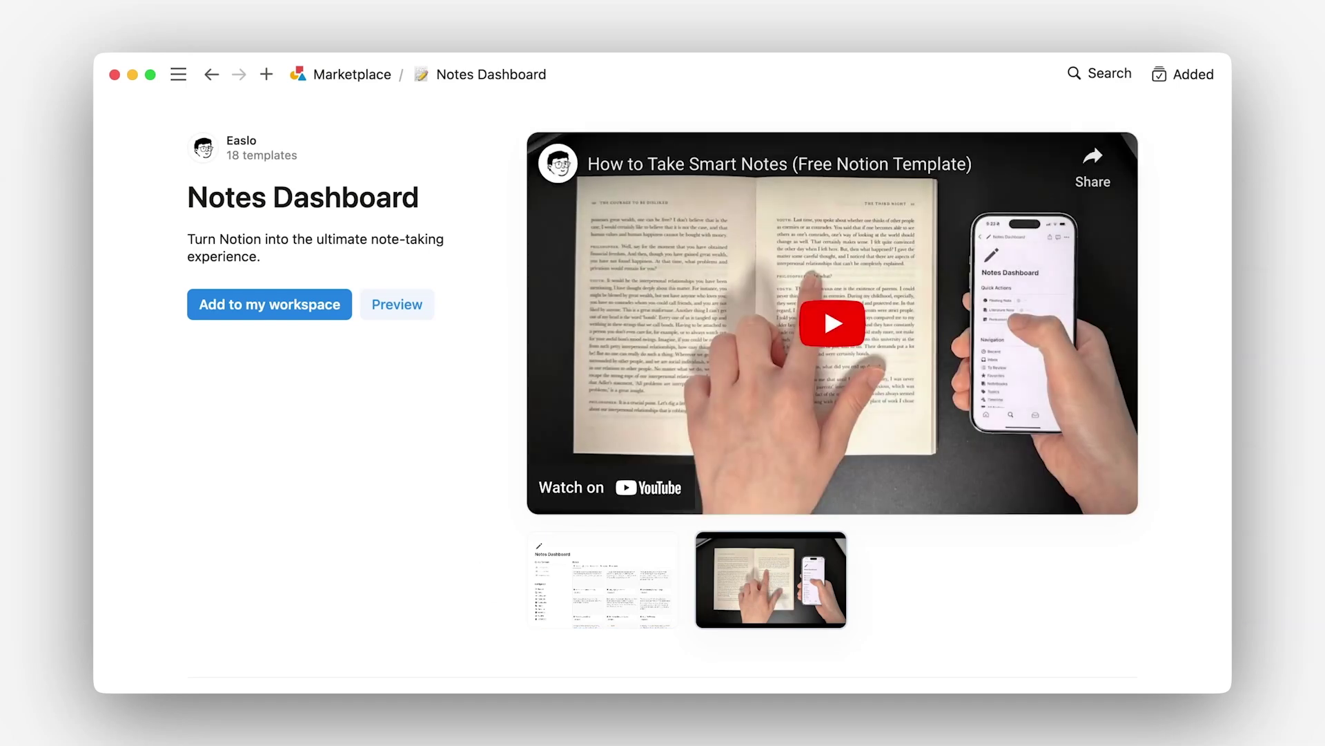
pyautogui.click(828, 331)
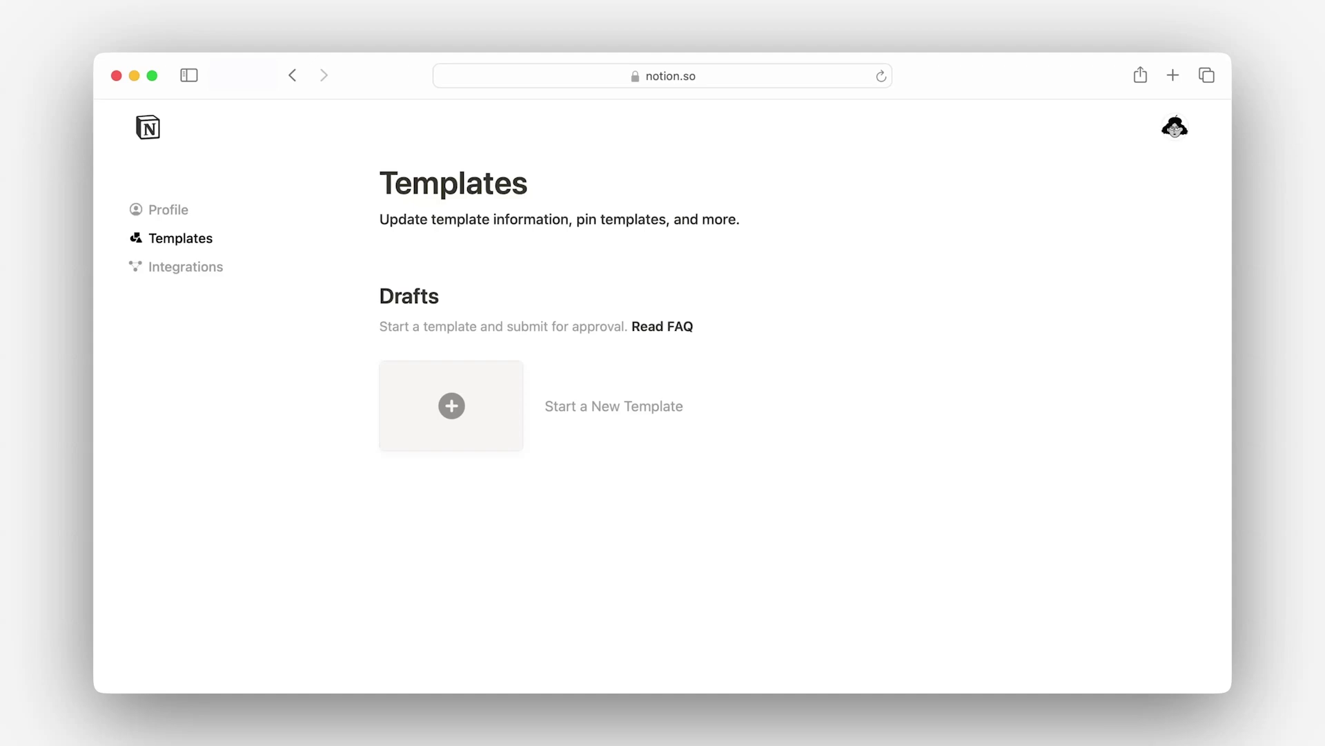
# Start a new template draft titled 'Holiday Gift Giving Tracker'
pyautogui.click(452, 409)
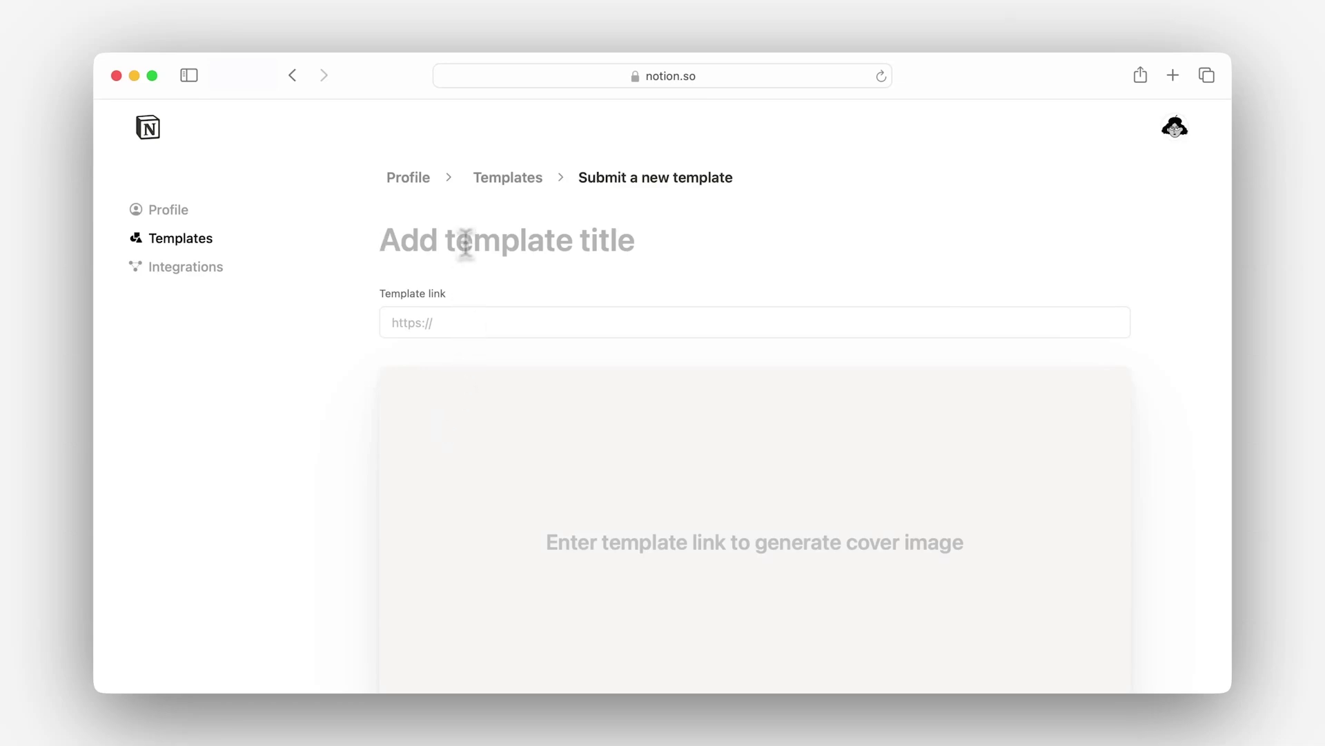
pyautogui.write('Holiday ')
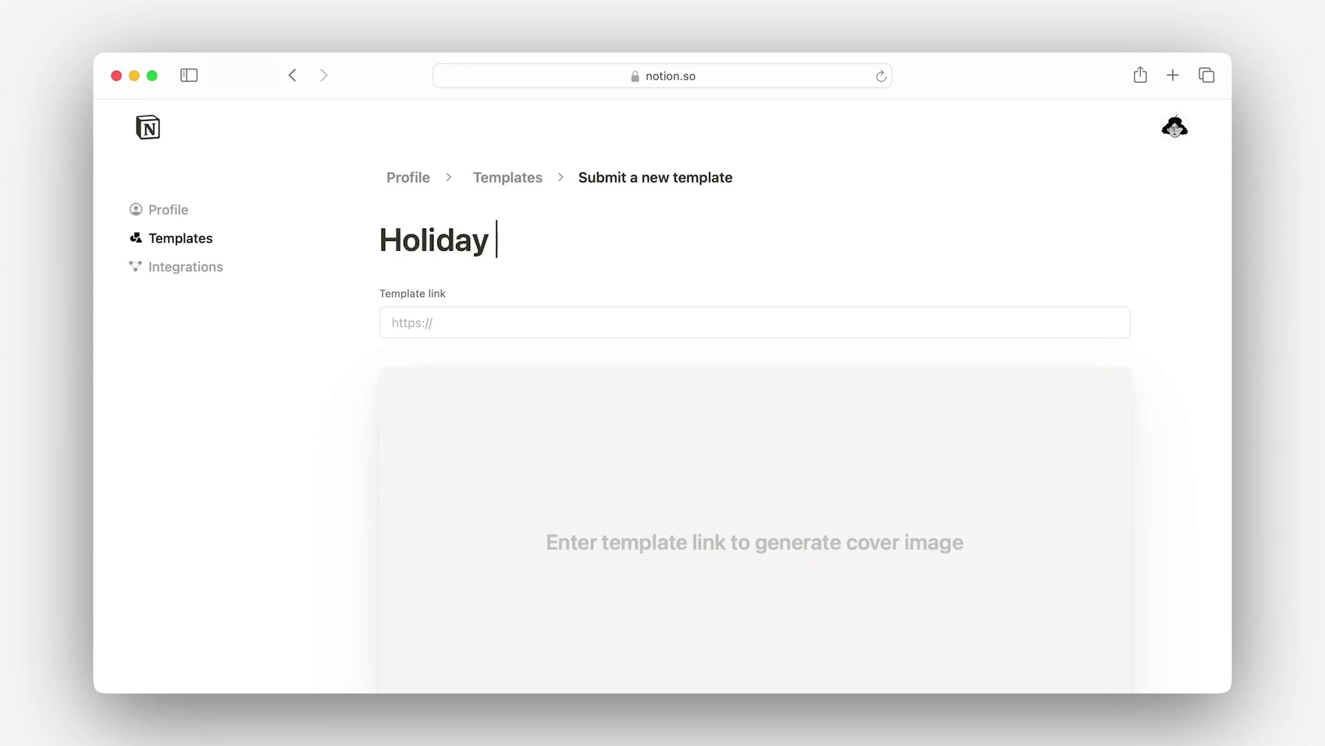
pyautogui.write('Gift Giving')
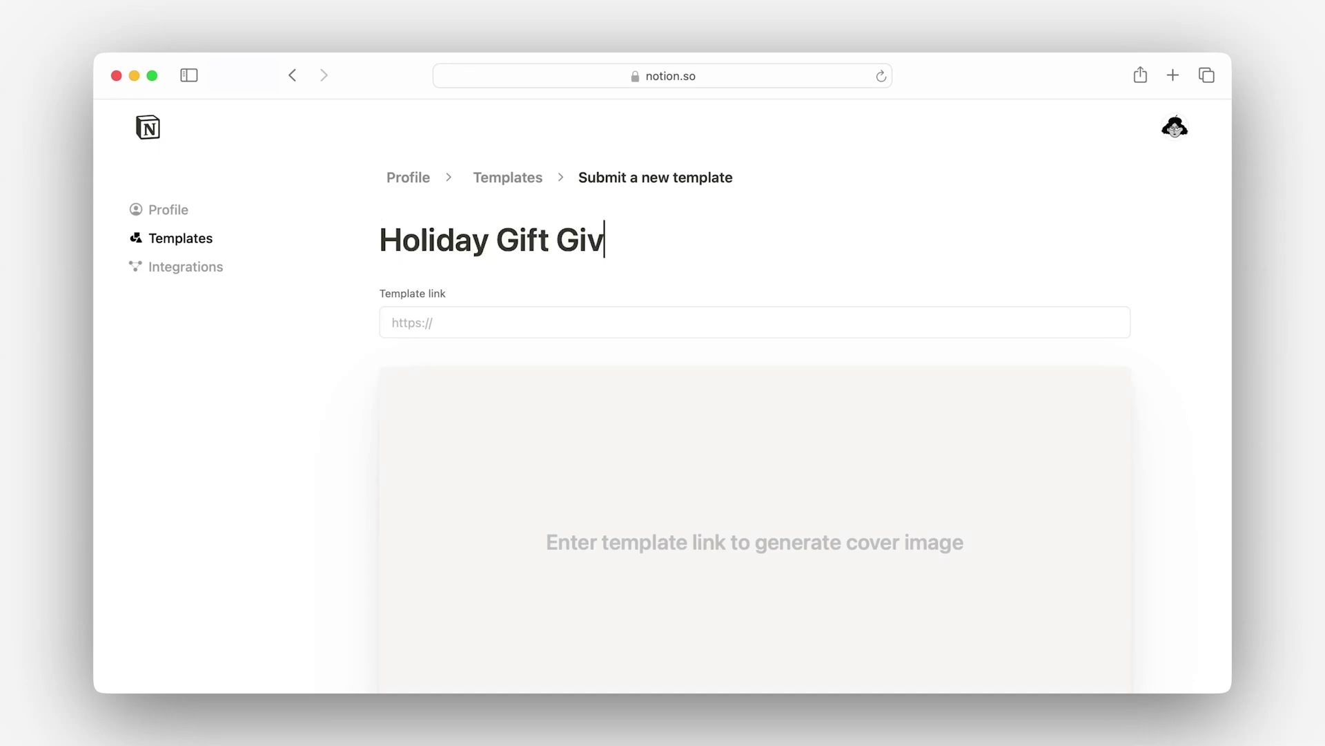
pyautogui.write(' Tracker')
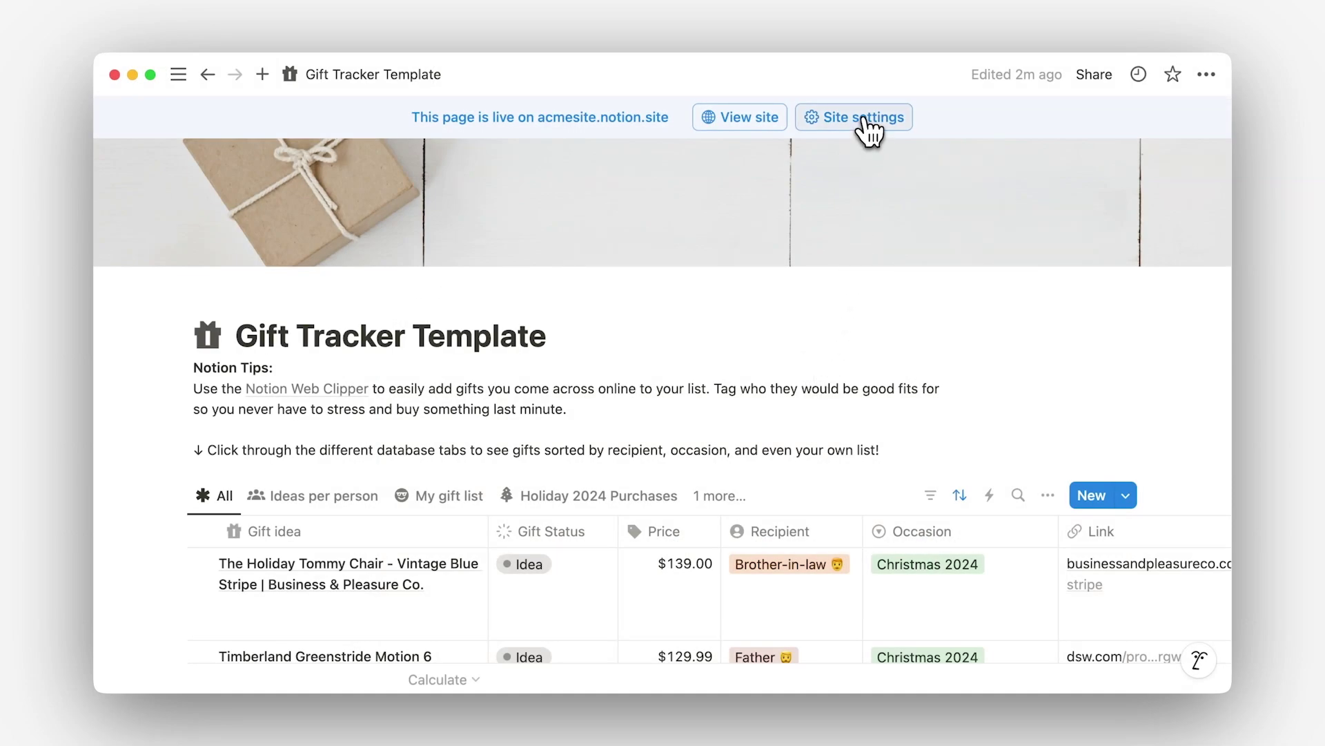
# Copy the published Gift Tracker site link and paste it as the template link
pyautogui.click(865, 121)
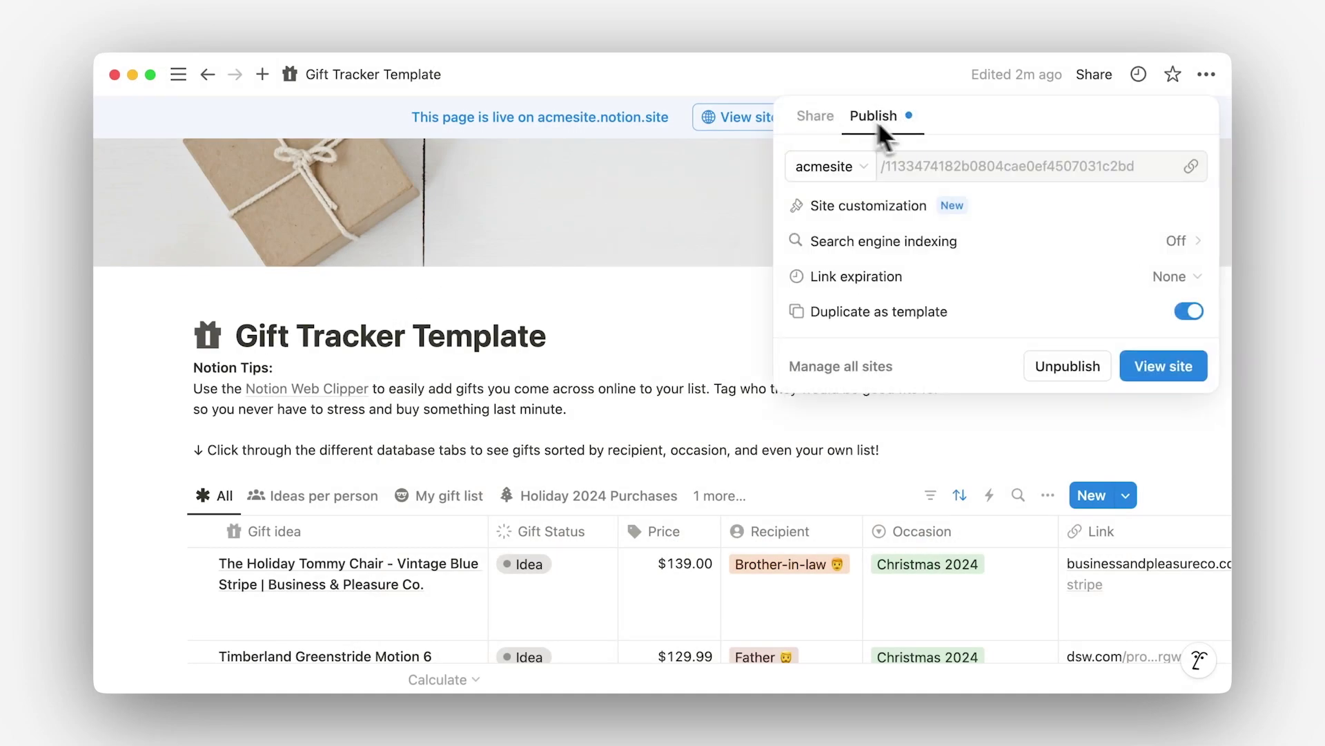
pyautogui.click(1192, 169)
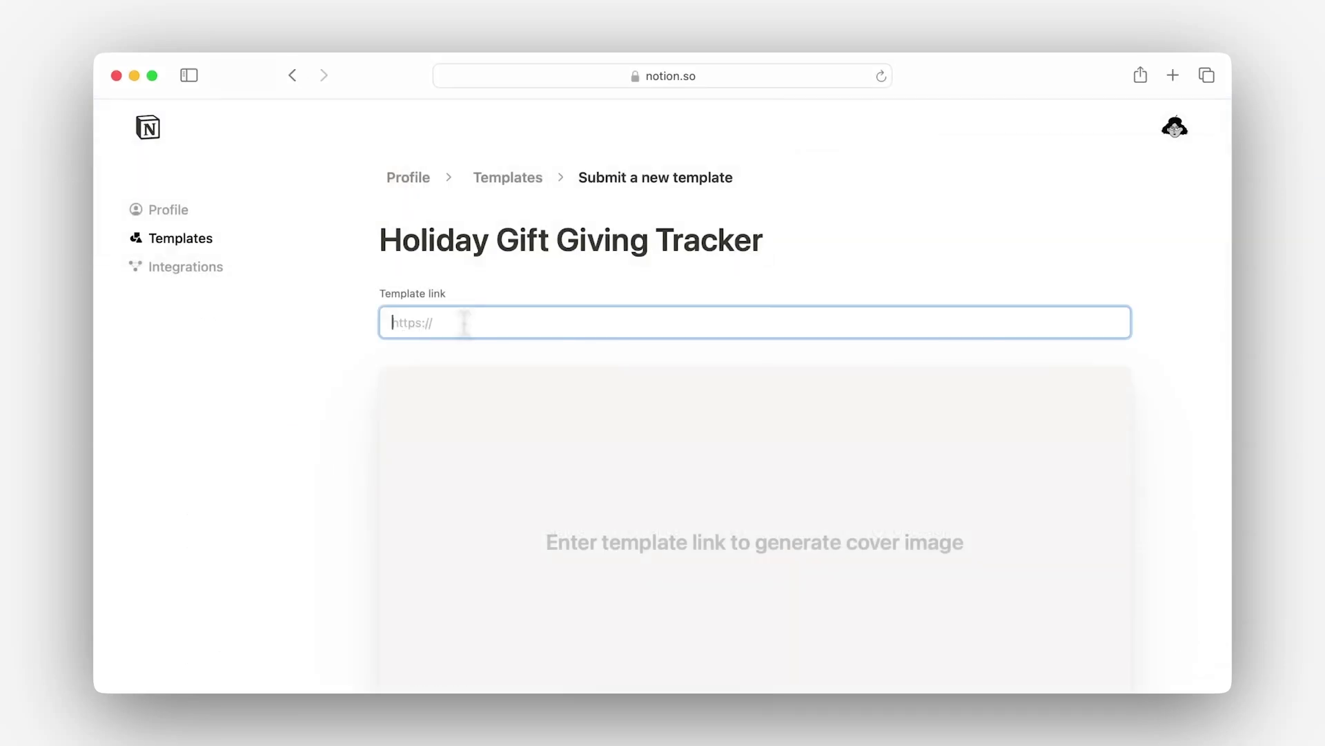
pyautogui.press('super+v')
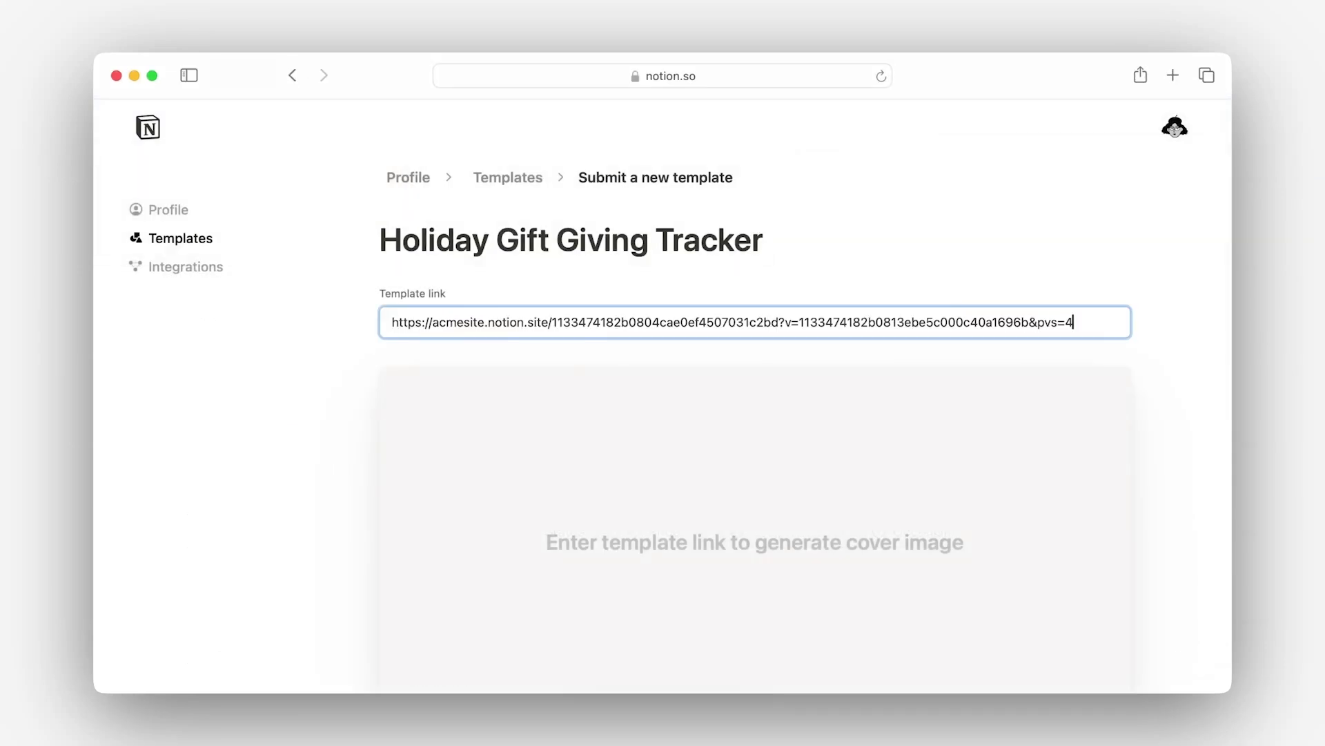
# Scroll down to the template previews and bring up the Add Preview dialog
pyautogui.scroll(-5, 465, 340)
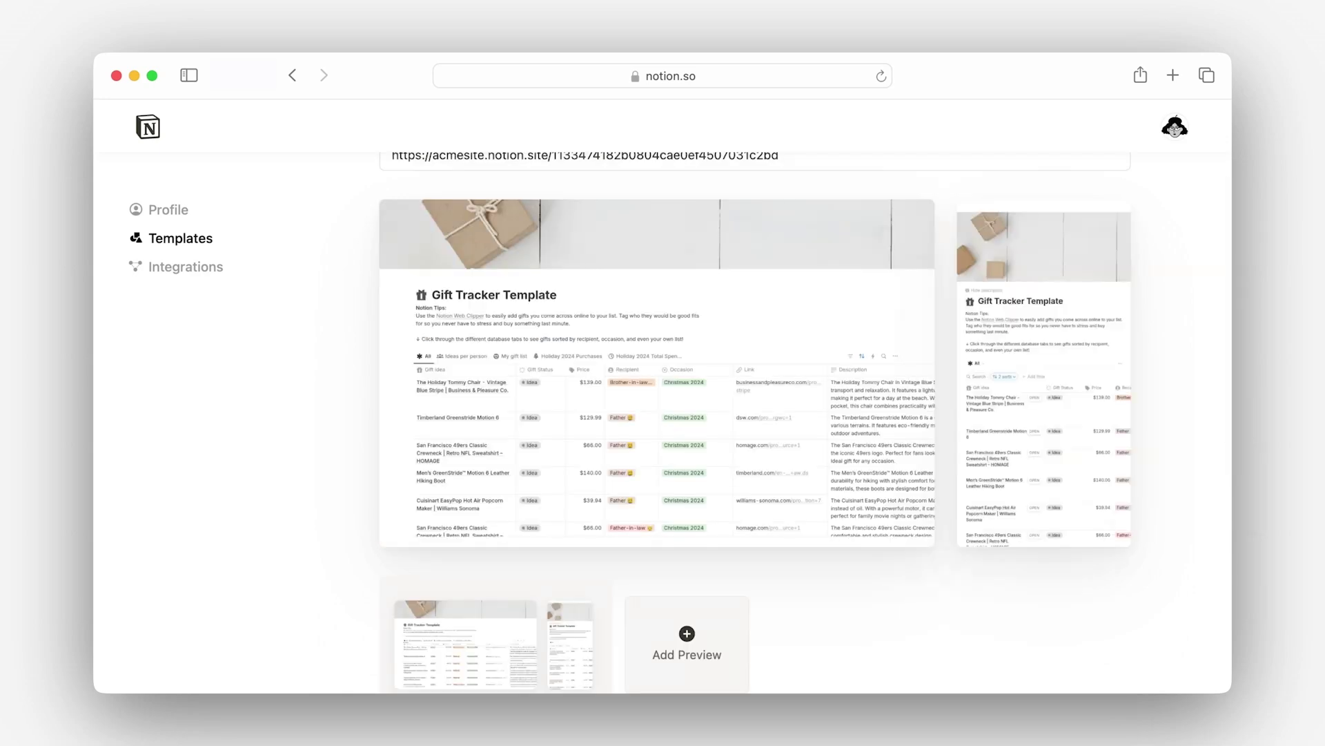
pyautogui.scroll(-1, 804, 422)
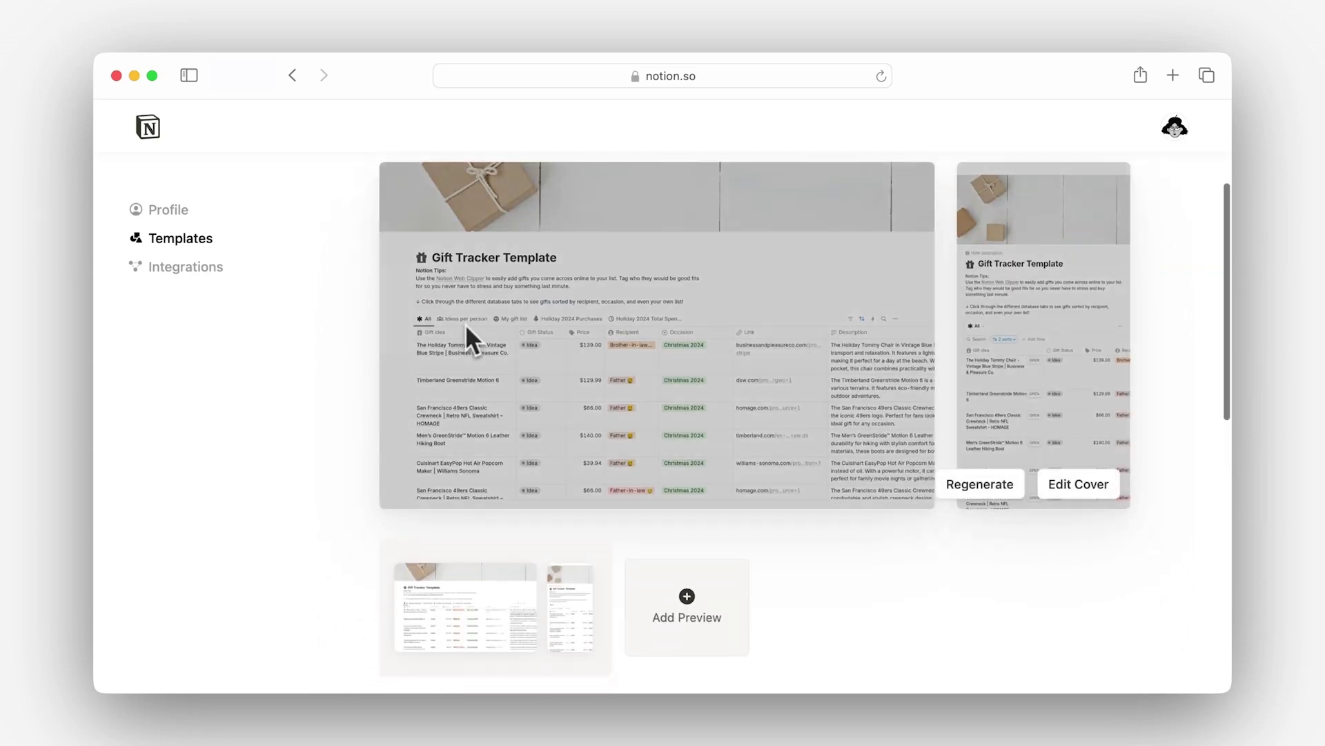
pyautogui.click(683, 606)
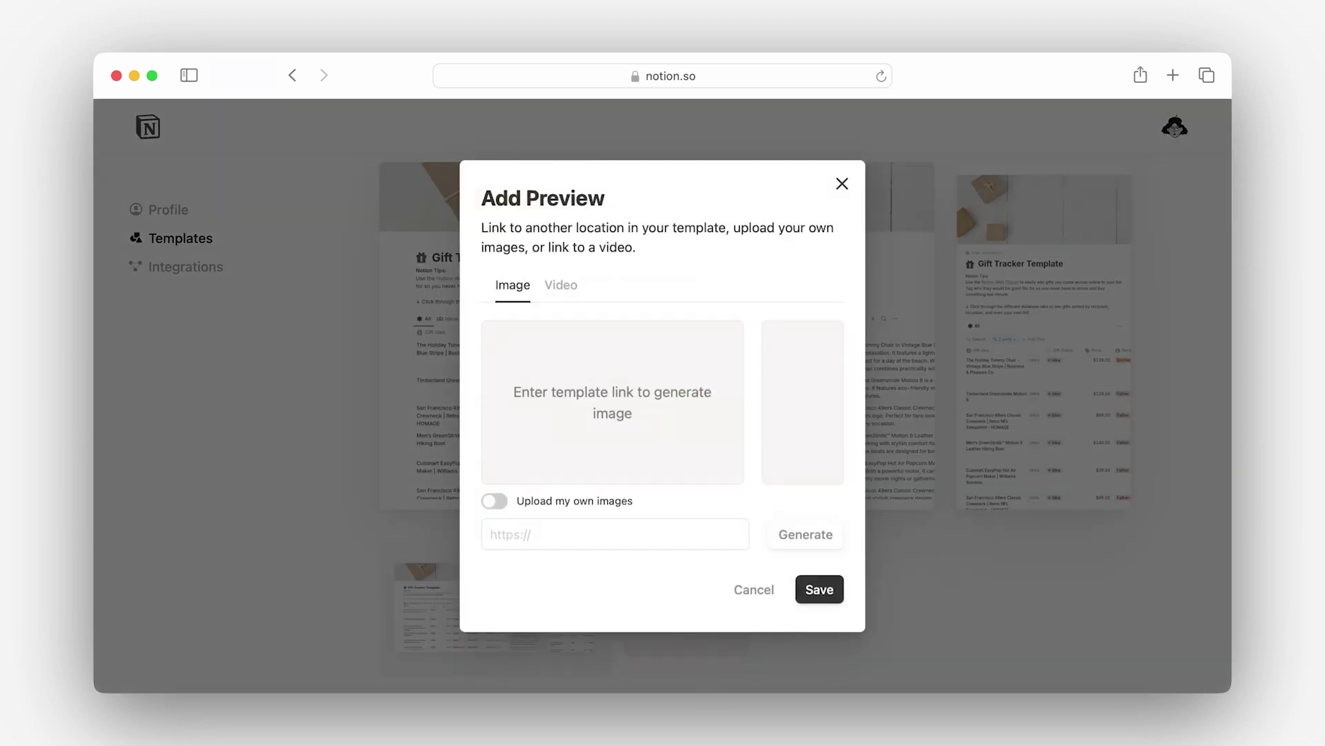
# Generate a preview image from the pasted template page link and save it
pyautogui.click(571, 536)
pyautogui.press('super+v')
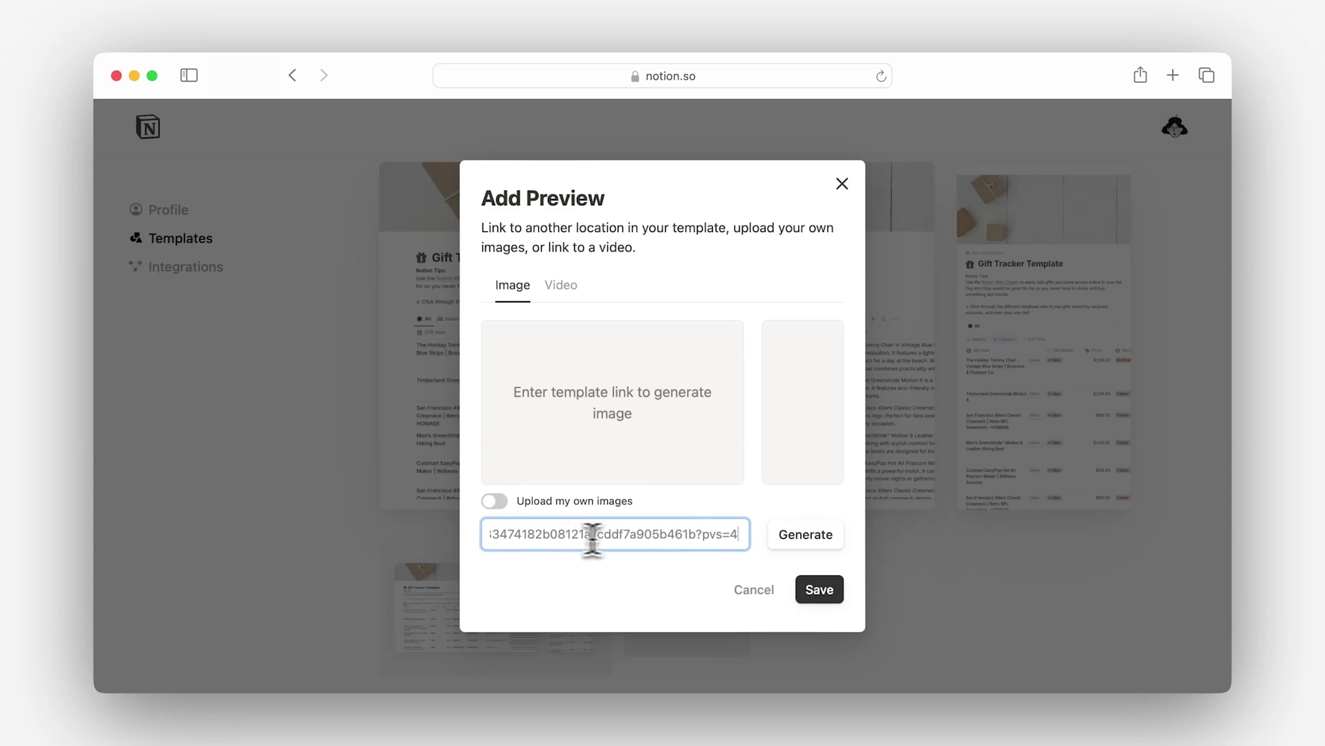
pyautogui.click(797, 537)
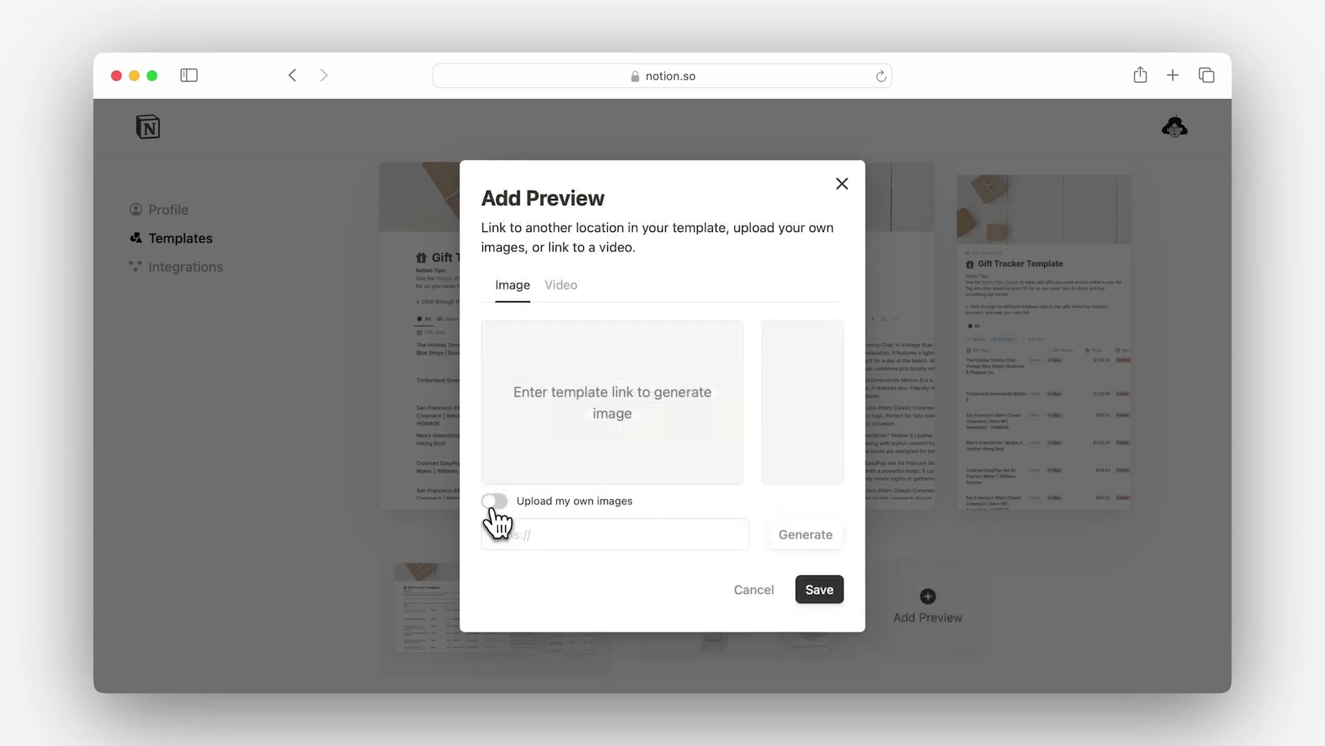
pyautogui.click(493, 499)
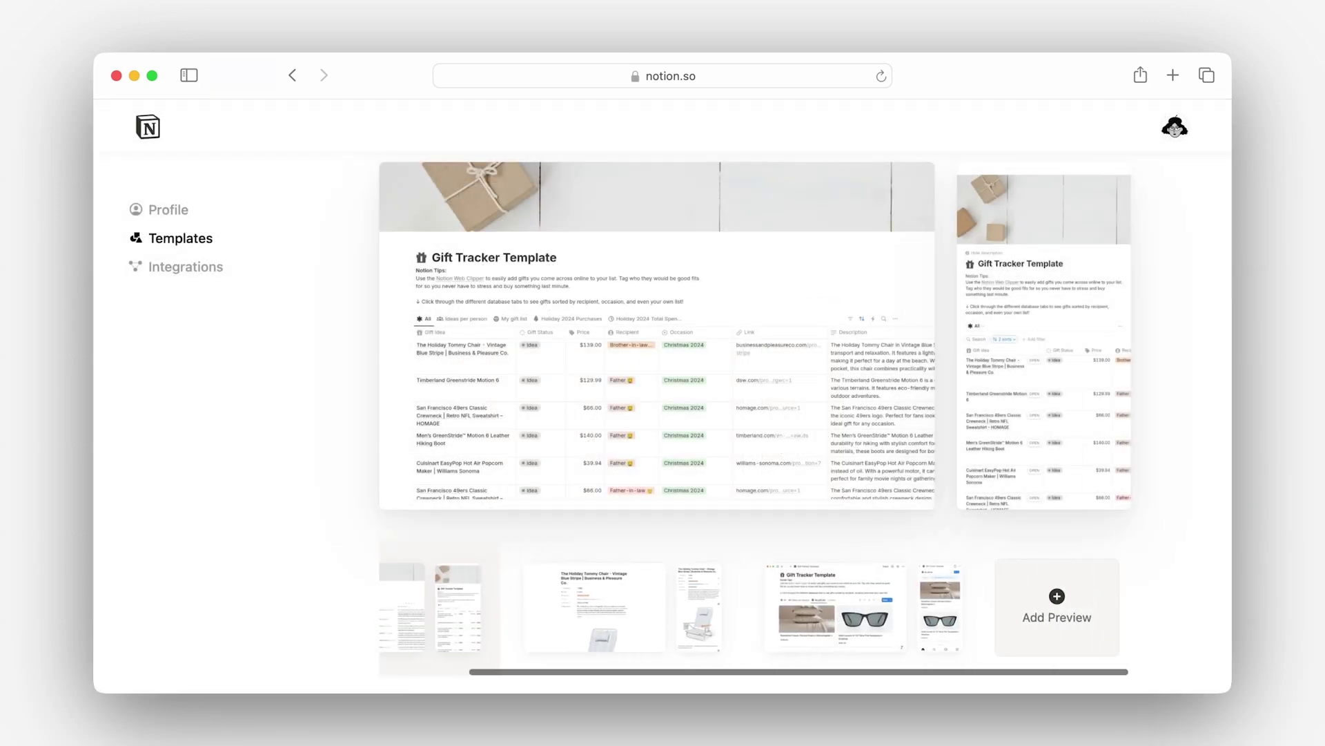
pyautogui.moveTo(942, 608)
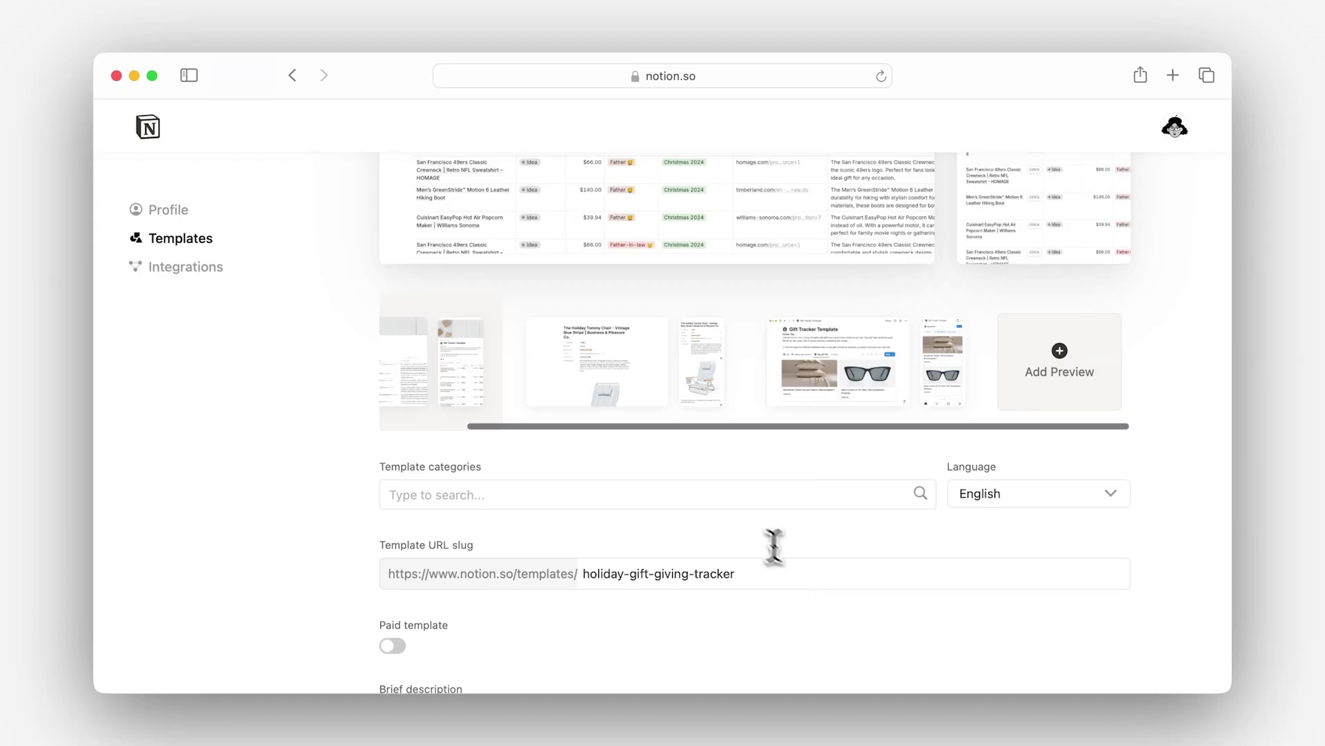
# Look up the Seasonal and Gifts & Wish List category names in the Marketplace
pyautogui.click(714, 494)
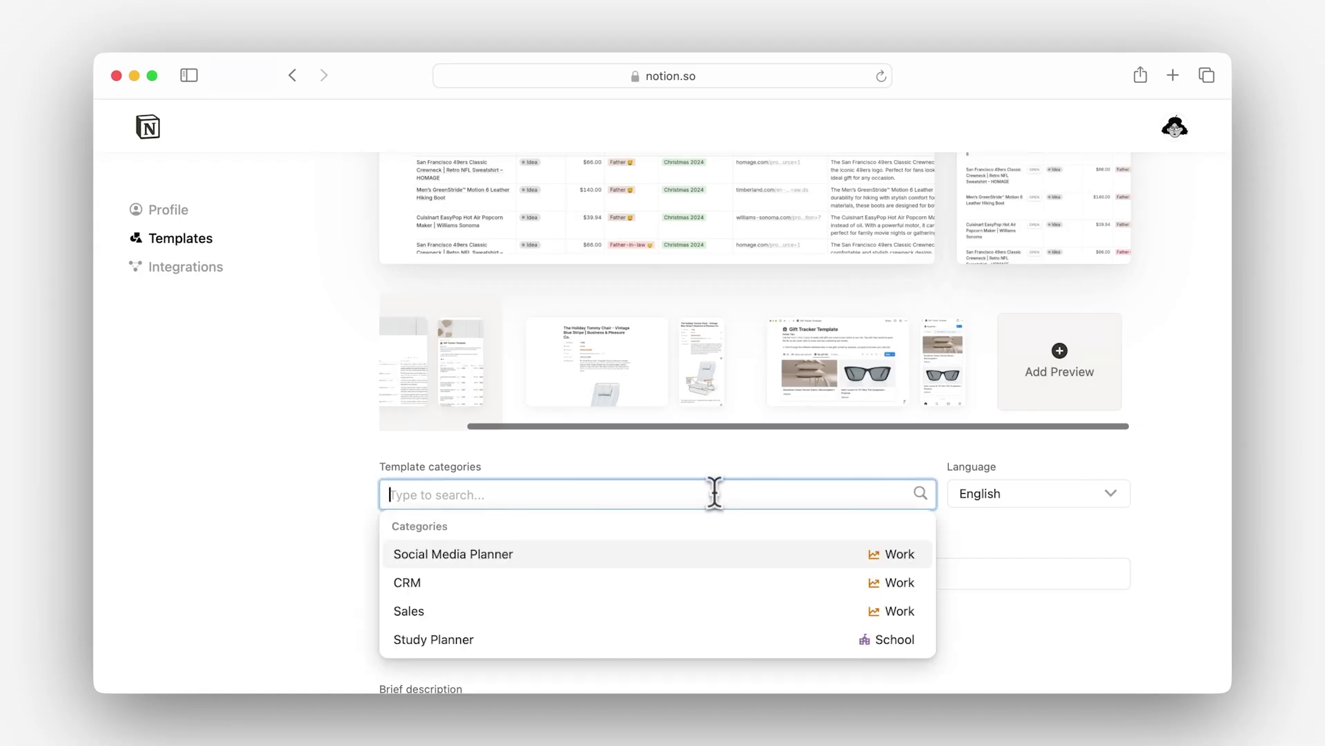
pyautogui.scroll(-4, 718, 566)
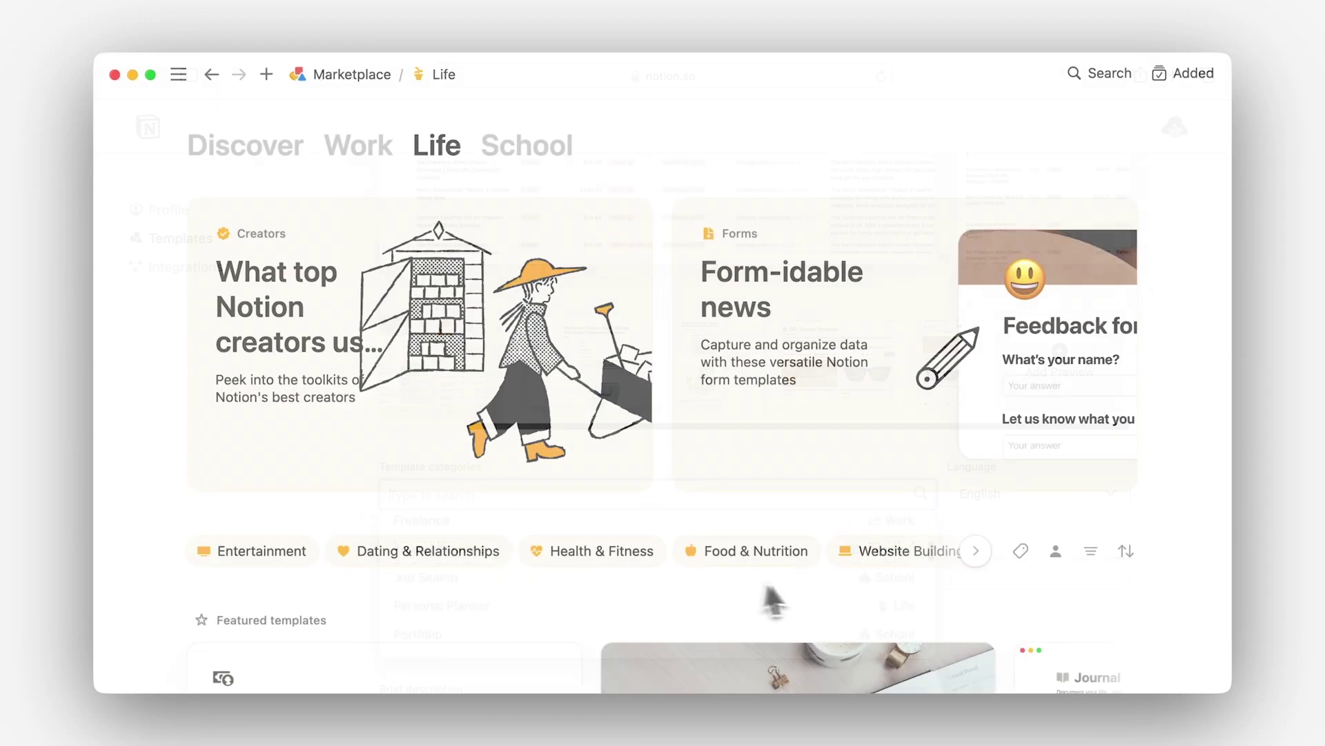
pyautogui.click(975, 550)
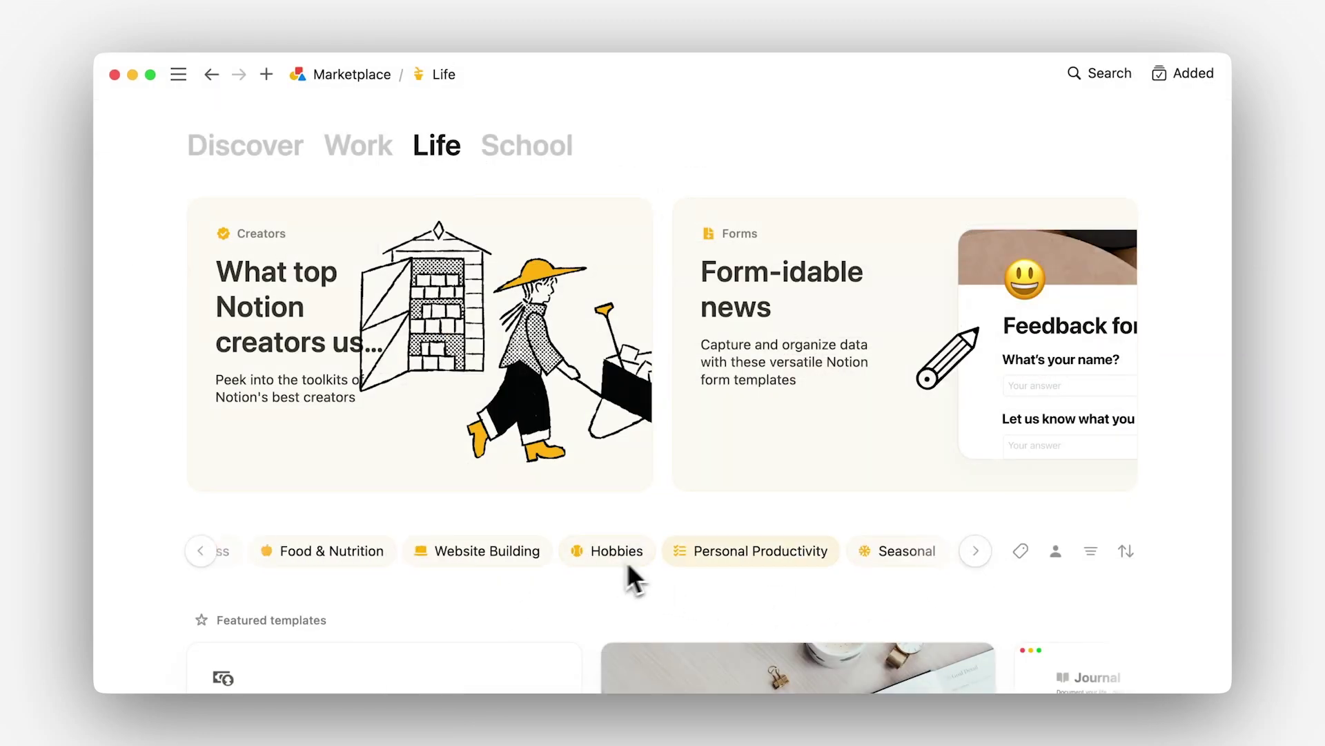
pyautogui.click(871, 552)
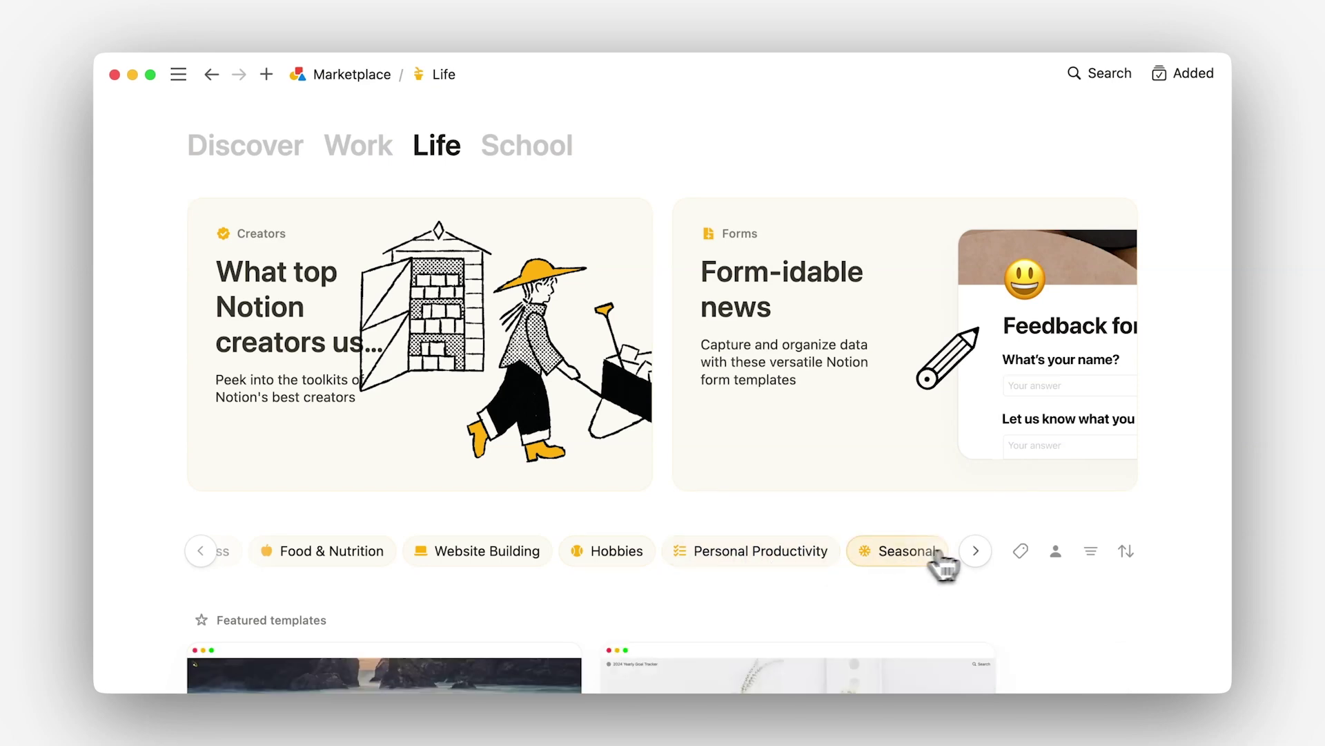
pyautogui.click(976, 550)
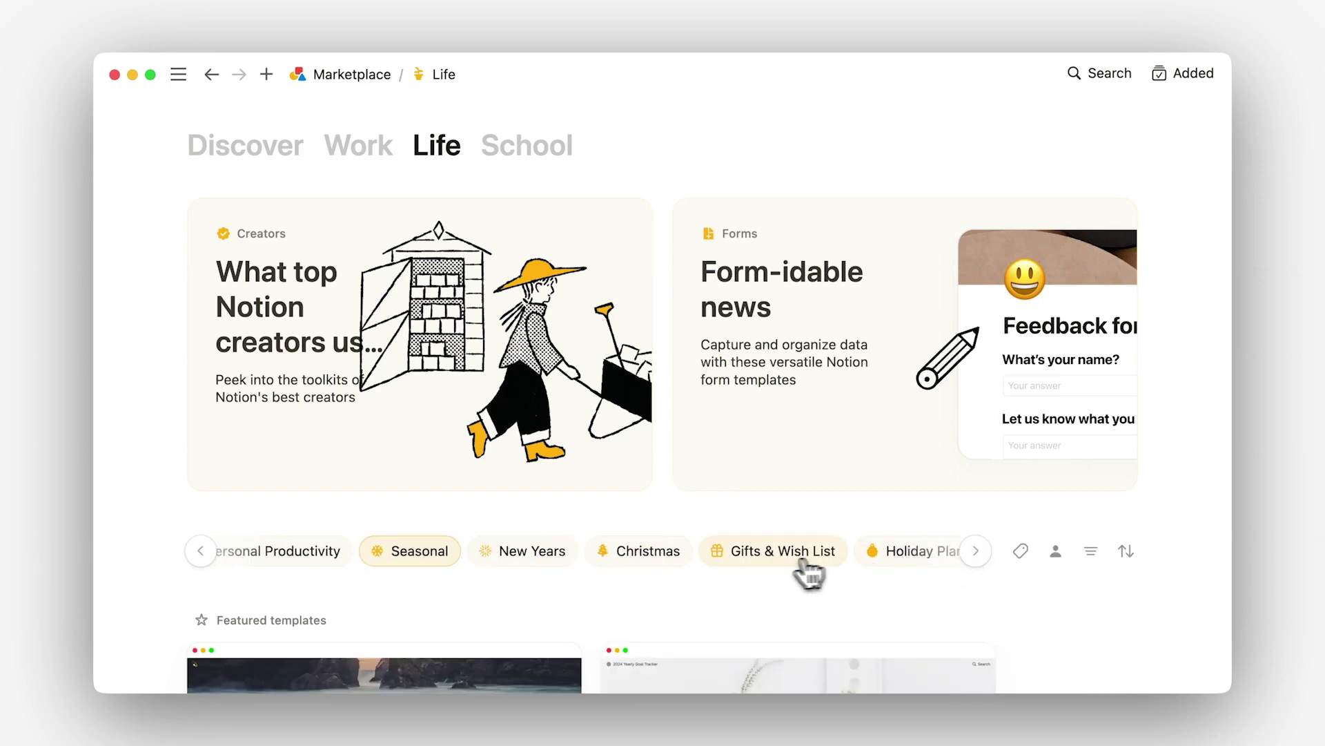
pyautogui.click(780, 566)
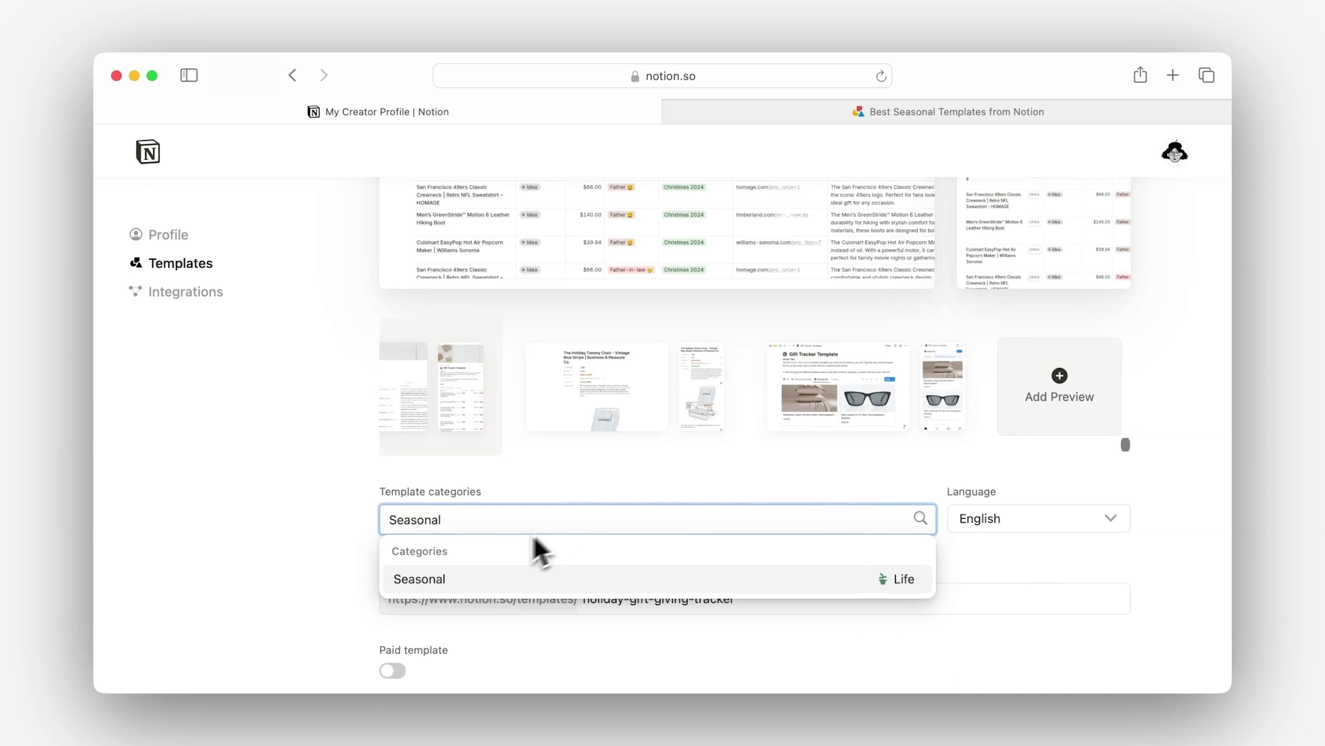
# Select Seasonal and Gifts & Wish List as the template categories
pyautogui.click(511, 577)
pyautogui.write('Gifts')
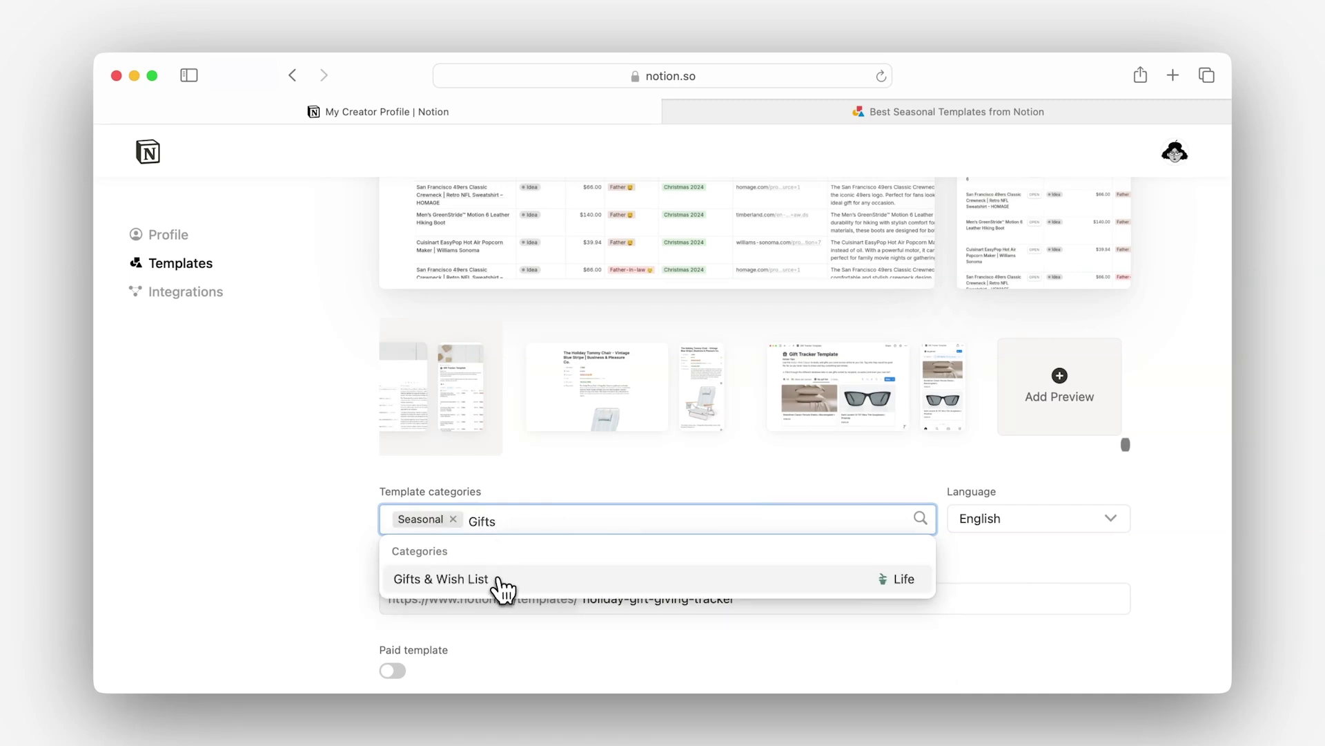
pyautogui.click(499, 580)
pyautogui.click(702, 482)
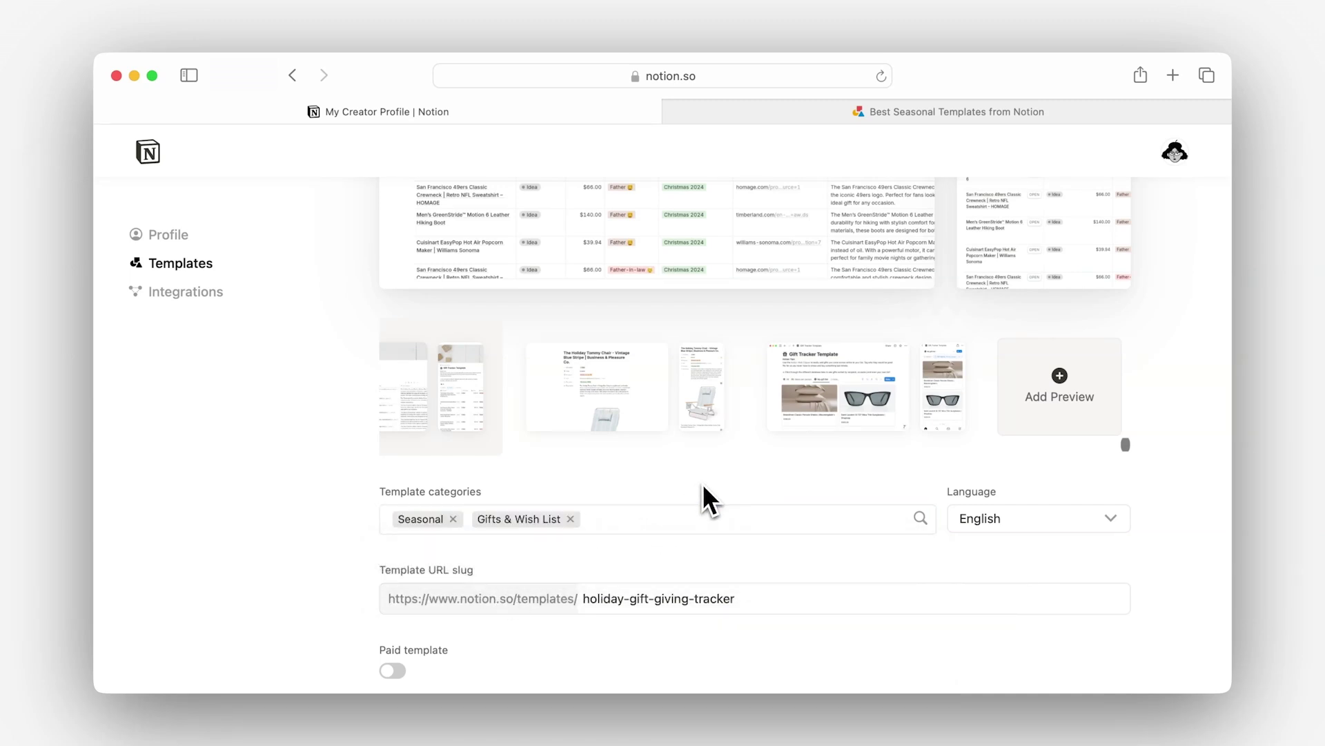
pyautogui.scroll(-5, 704, 491)
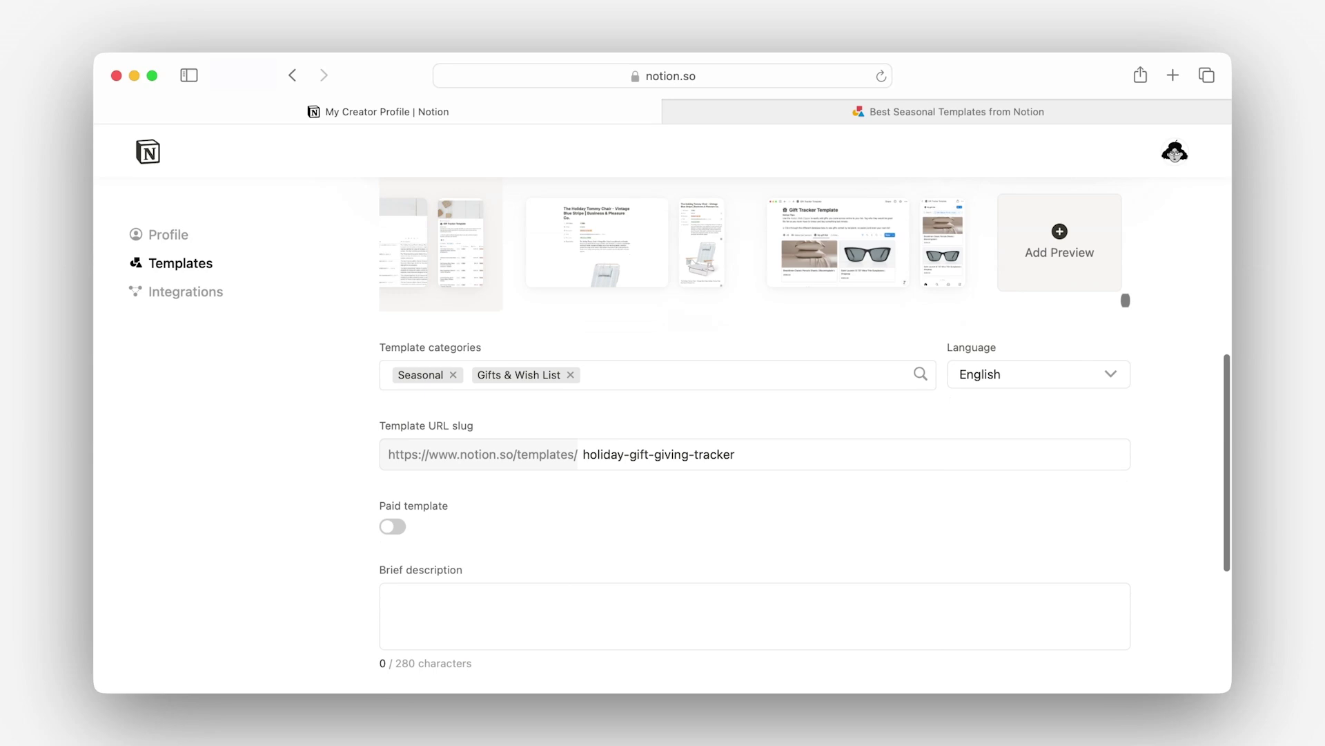
# Draft a brief description listing Gift Tracking, Purchase links and budget, Web clipper, then replace it with the pasted summary
pyautogui.click(633, 541)
pyautogui.write('- ')
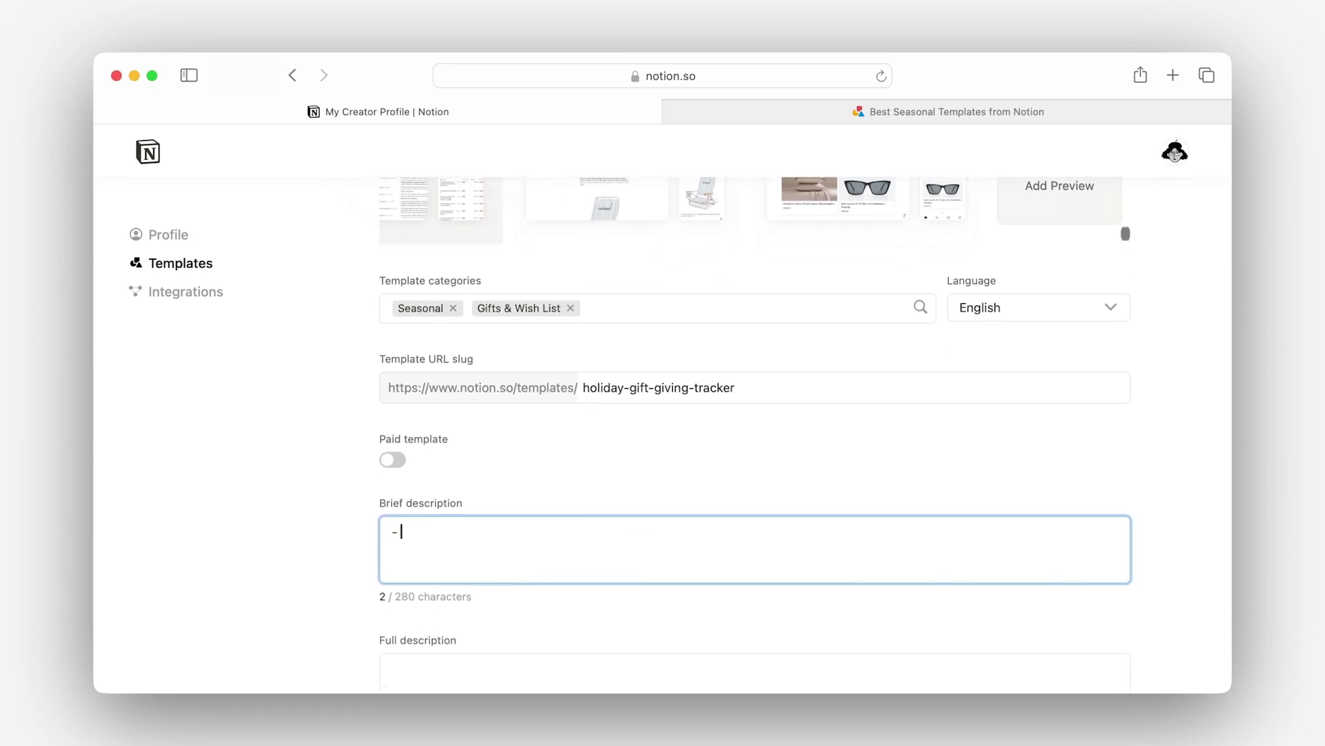
pyautogui.write('Gift Tracking')
pyautogui.press('Return')
pyautogui.write('- Purcha')
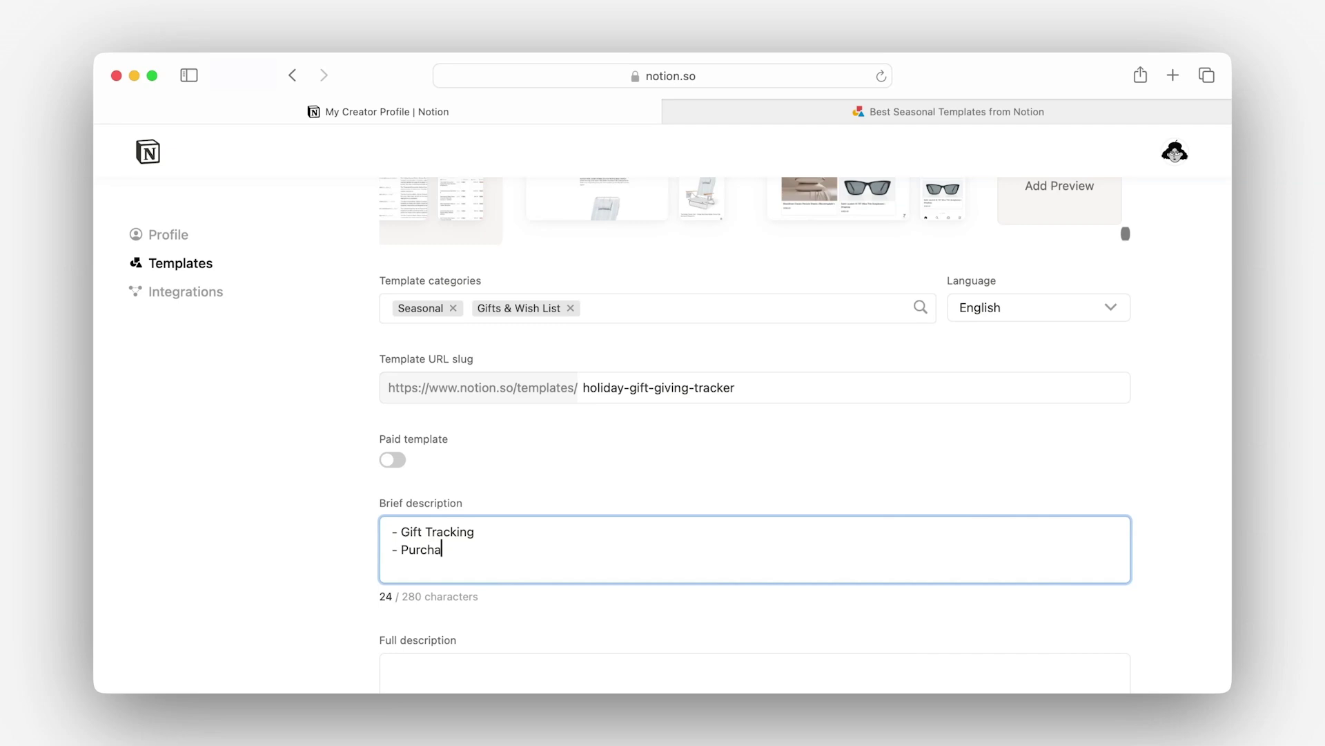
pyautogui.write('se links and budget')
pyautogui.press('Return')
pyautogui.write('- Web clipper')
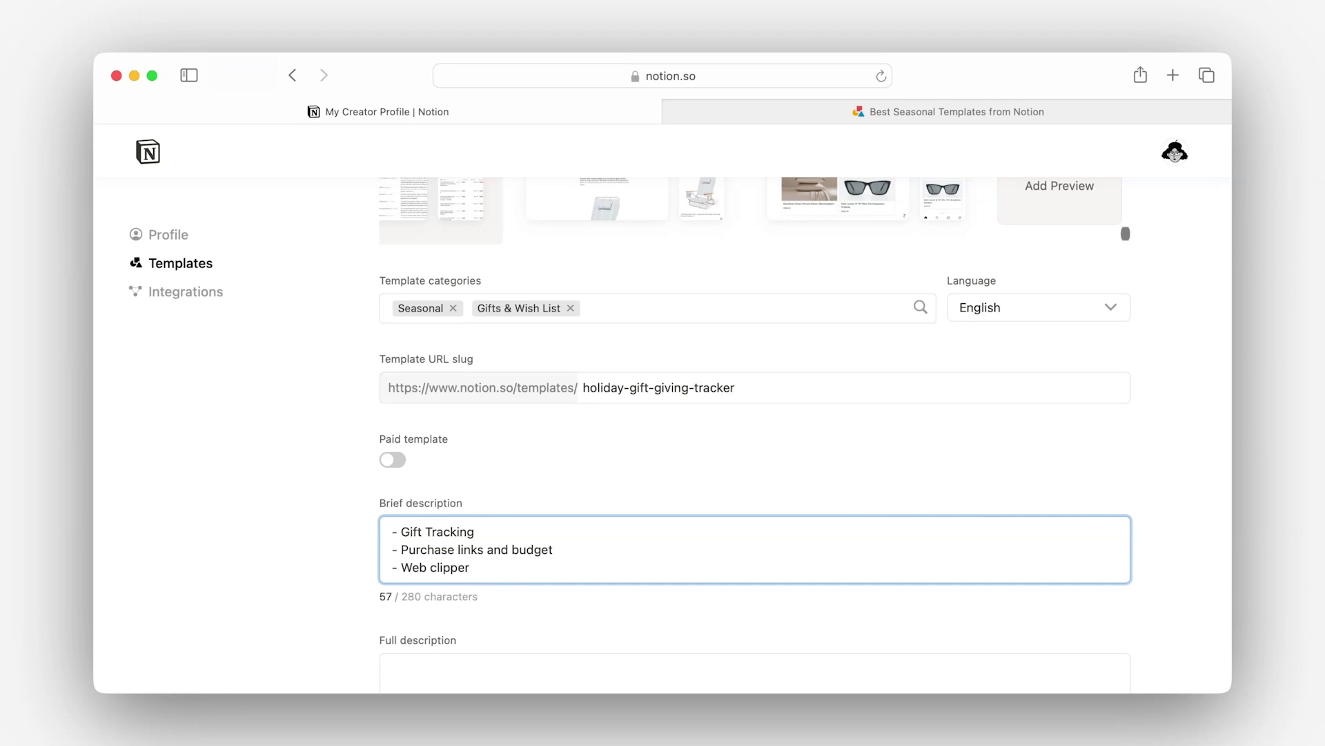
pyautogui.press('super+a')
pyautogui.write('Stay organized this holiday season with this Gift Tracker template. This template helps you manage your gift-giving process from brainstorming ideas to budgeting, ensuring you never miss a beat when it comes to an upcoming holiday or birthday.')
# Paste the two-paragraph full description of the Gift Tracker's features
pyautogui.scroll(-3, 754, 415)
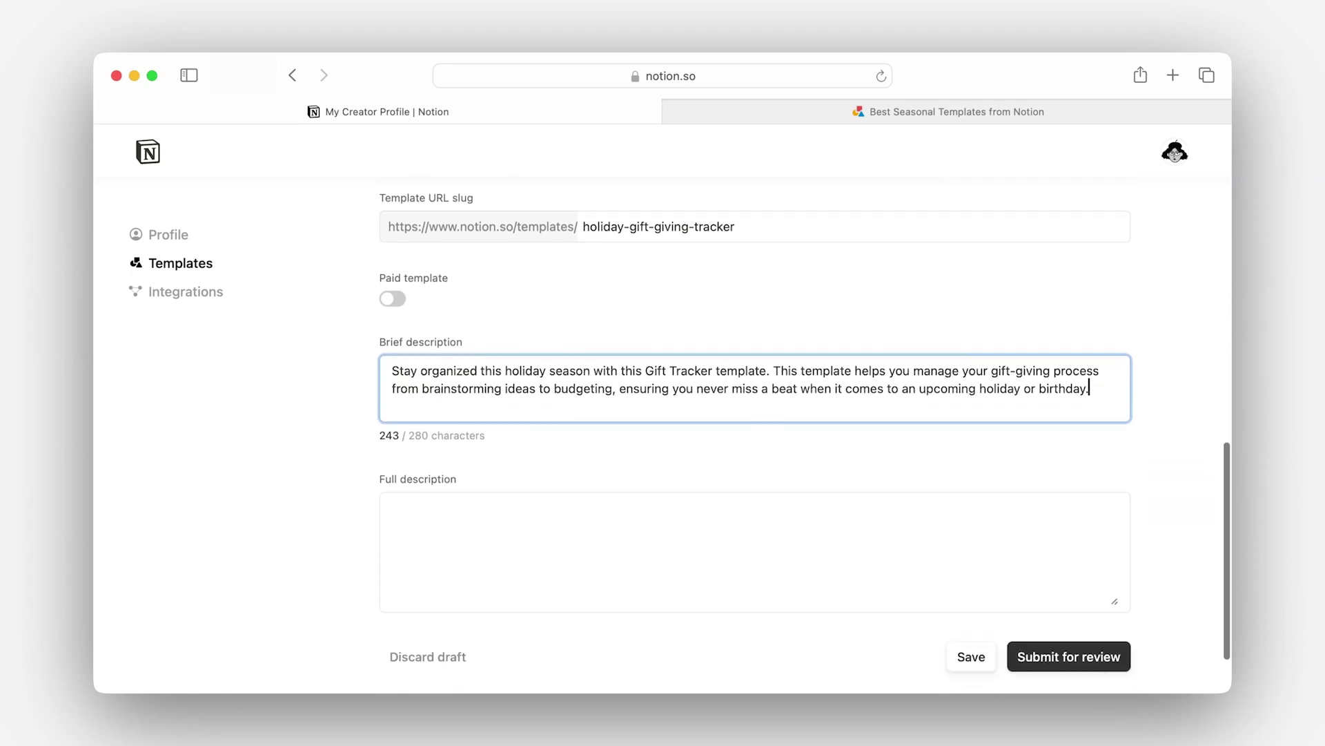
pyautogui.scroll(-1, 654, 649)
pyautogui.click(660, 500)
pyautogui.write('Stay organized this holiday season with this Gift Tracker template. This template helps you manage your gift-giving process from brainstorming ideas to budgeting, ensuring you never miss a beat when it comes to an upcoming holiday or birthday.  Features: track gifts for friends and family, monitor your budget with charts, clip gift ideas from the web using Notion web clipper, and even track your own personal wish list all in one centralized location.')
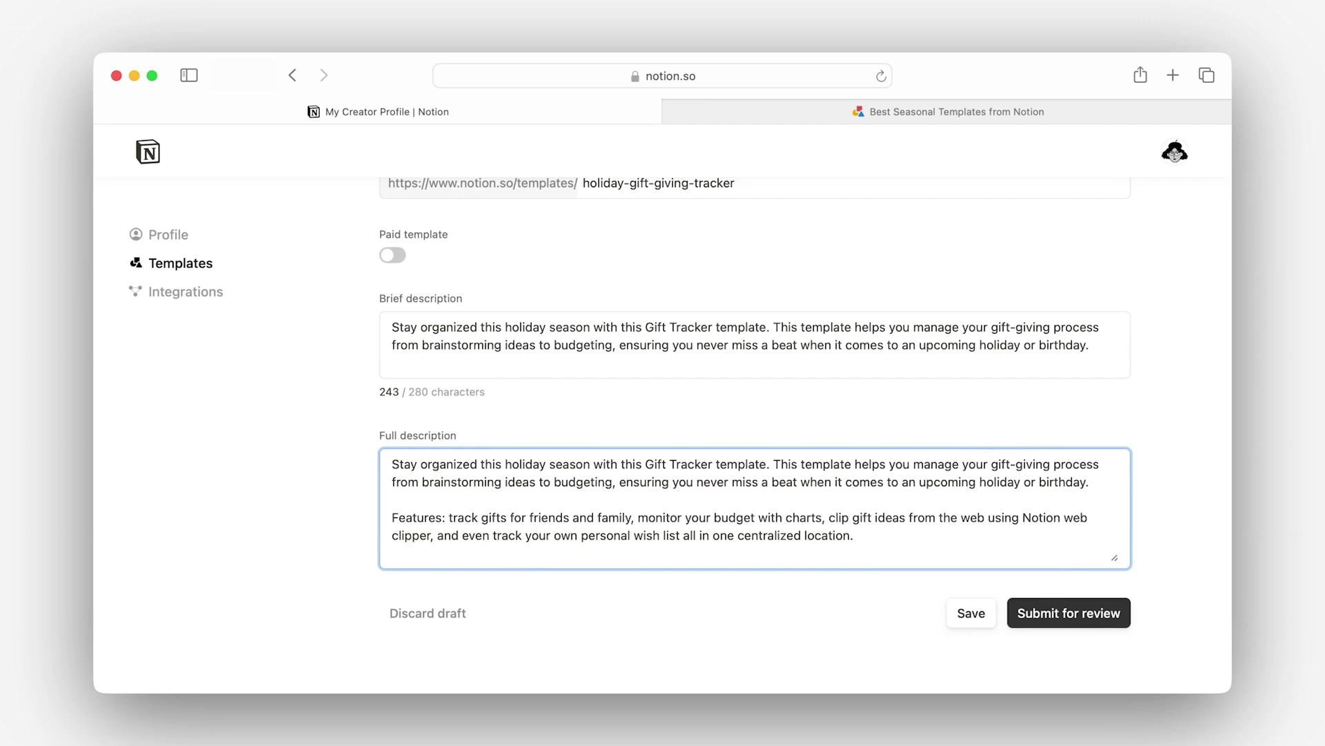